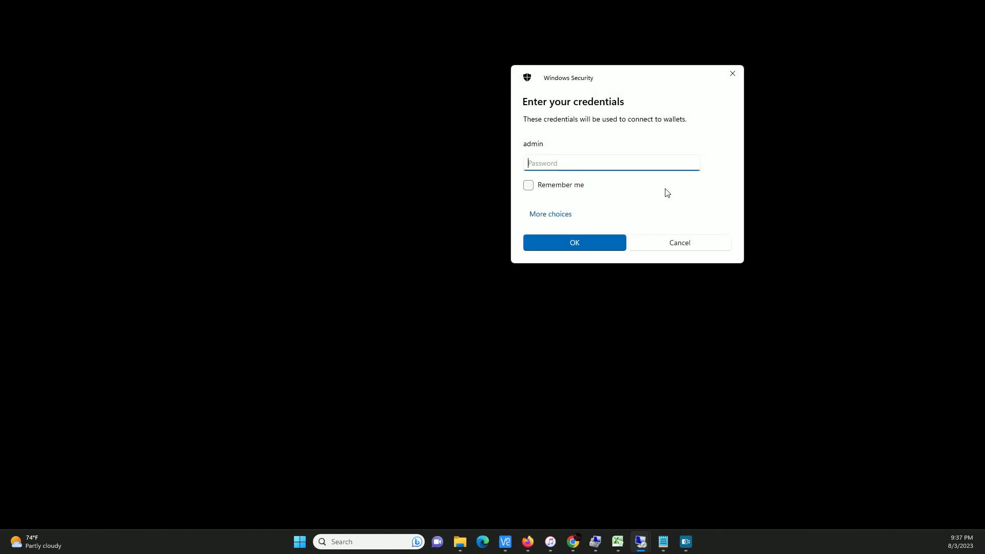
Enter the account password to connect to the 'wallets' remote desktop
{"action": "type", "text": "**********"}
{"action": "key", "text": "Return"}
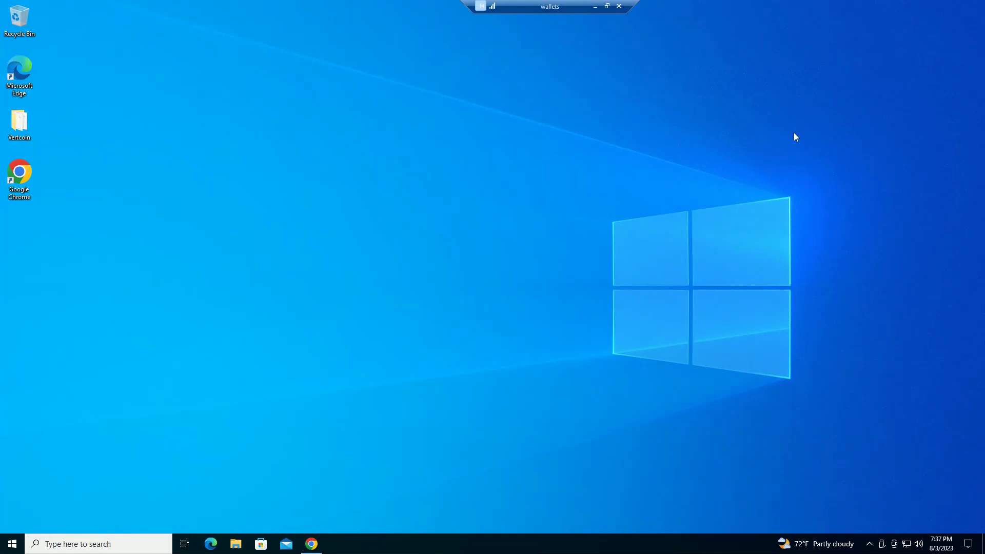
Restore the browser showing the y3ti.uk audit site and select its address bar
{"action": "left_click", "coordinate": [311, 543]}
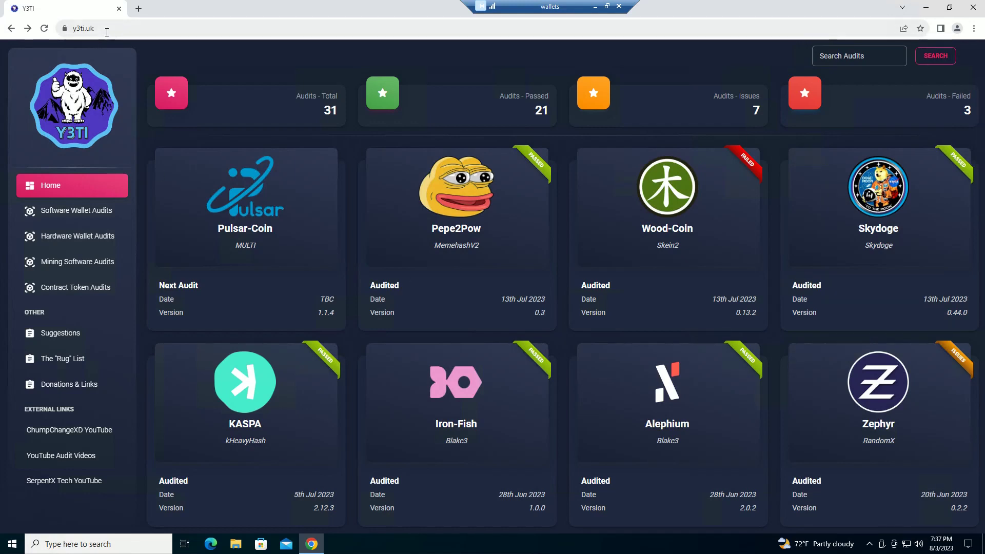
{"action": "left_click", "coordinate": [130, 29]}
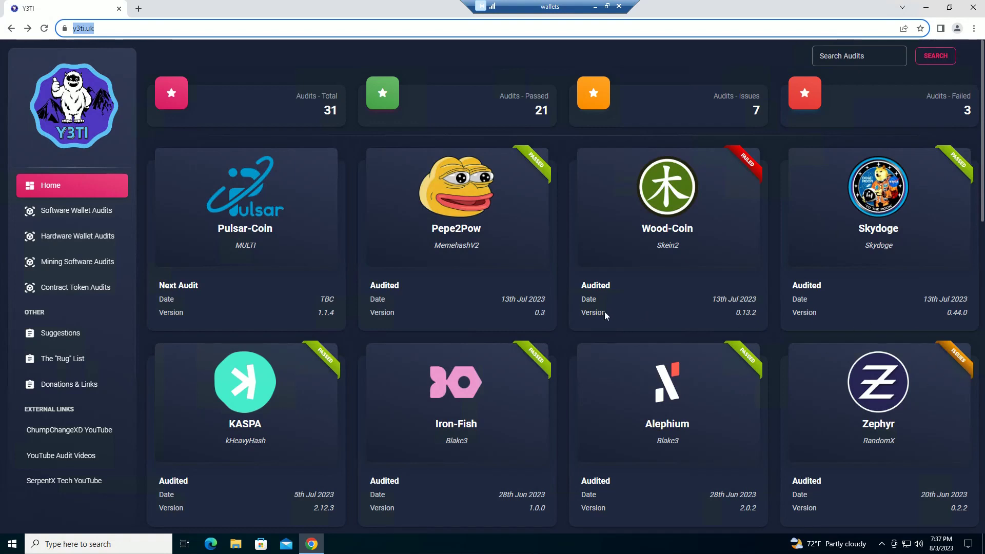
{"action": "scroll", "coordinate": [603, 302], "scroll_direction": "down", "scroll_amount": 1}
{"action": "scroll", "coordinate": [603, 301], "scroll_direction": "up", "scroll_amount": 1}
Open the KASPA audit and highlight its wallet checks from 'VirusTotal.com reports 0/69' onward
{"action": "left_click", "coordinate": [248, 388]}
{"action": "left_click", "coordinate": [248, 389]}
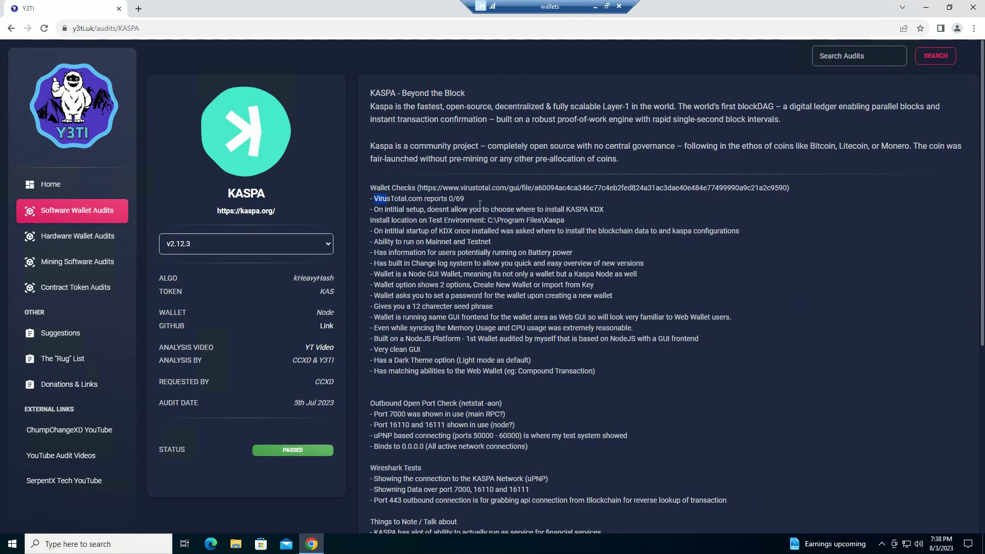
{"action": "left_click_drag", "start_coordinate": [393, 199], "coordinate": [640, 264]}
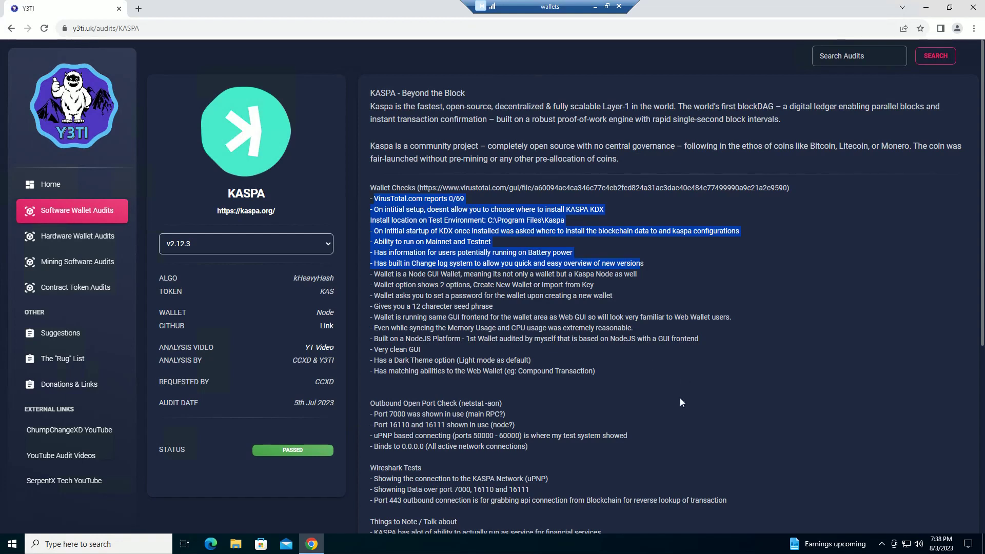
{"action": "scroll", "coordinate": [684, 387], "scroll_direction": "down", "scroll_amount": 1}
{"action": "scroll", "coordinate": [749, 332], "scroll_direction": "up", "scroll_amount": 1}
From the Dynex audit's GitHub link, download dynexwallet_2.2.2.rev.B_windows.zip and show it in Downloads
{"action": "left_click", "coordinate": [10, 29]}
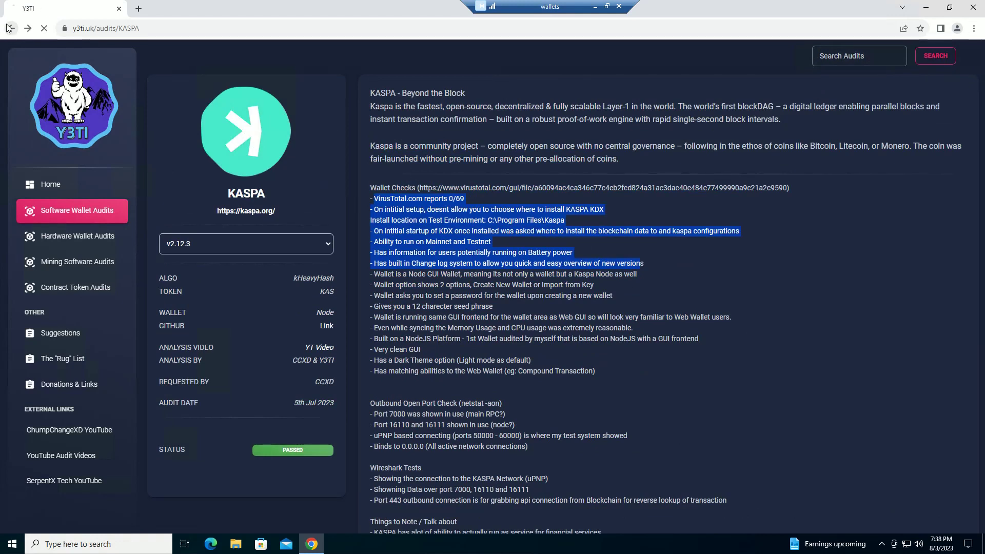
{"action": "scroll", "coordinate": [644, 323], "scroll_direction": "down", "scroll_amount": 15}
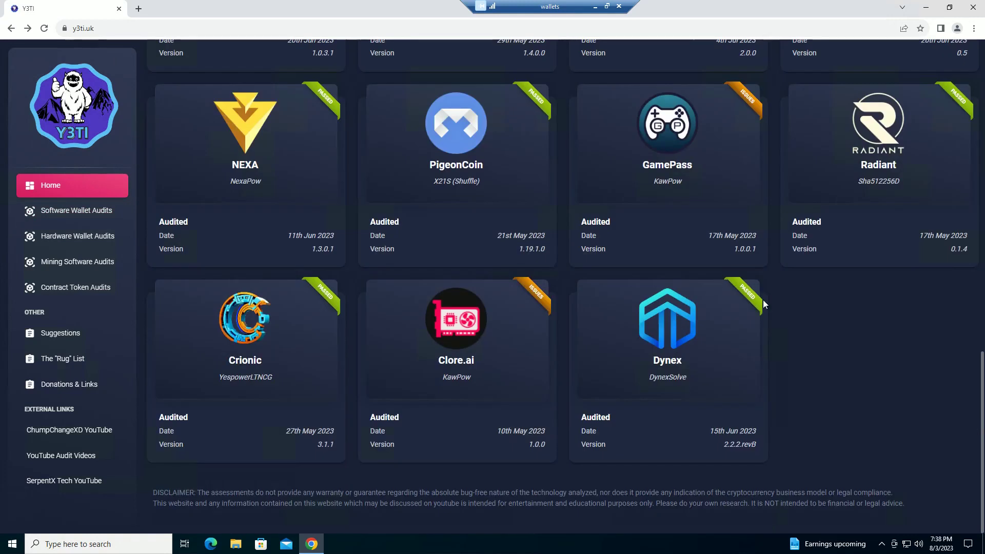
{"action": "left_click", "coordinate": [676, 347]}
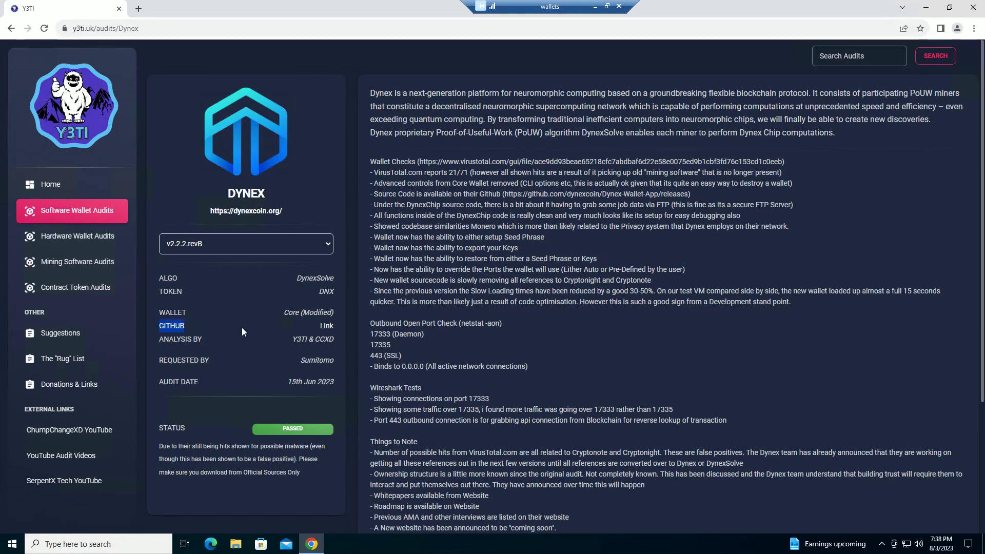
{"action": "left_click", "coordinate": [327, 327]}
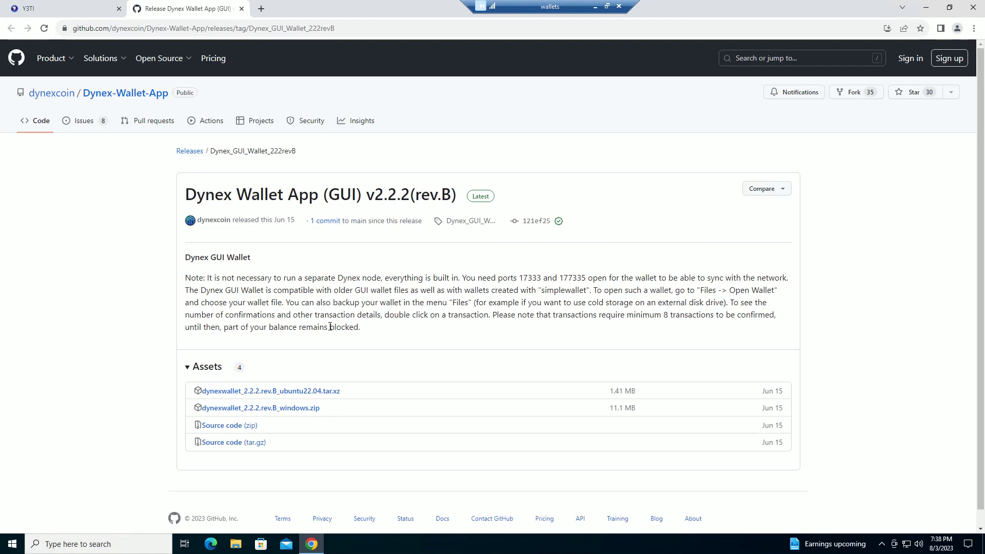
{"action": "scroll", "coordinate": [489, 260], "scroll_direction": "down", "scroll_amount": 1}
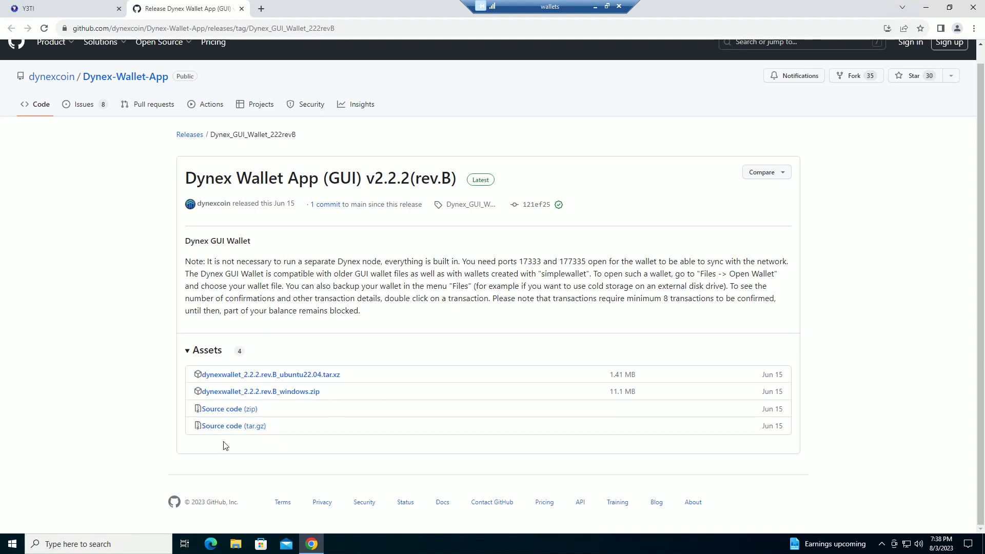
{"action": "left_click", "coordinate": [305, 392]}
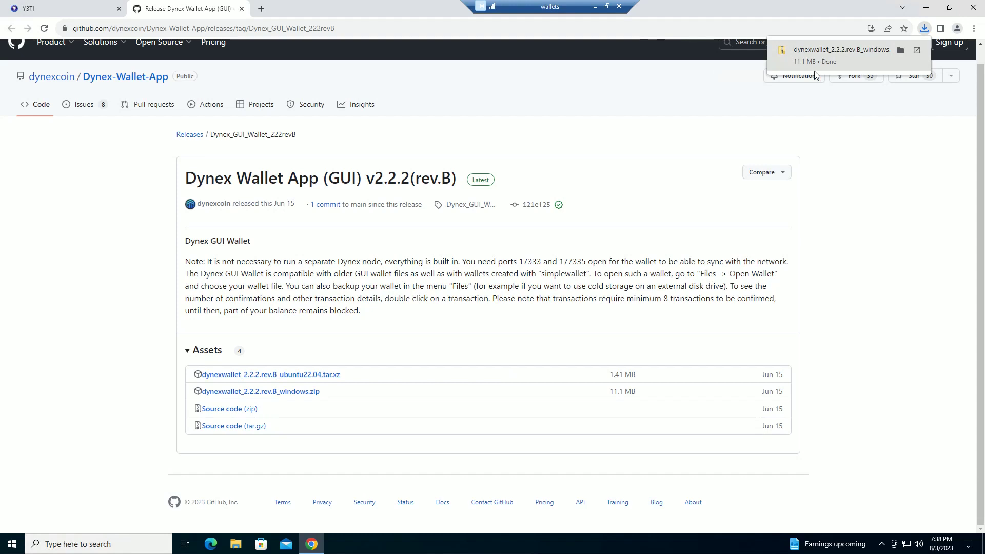
{"action": "left_click", "coordinate": [900, 50]}
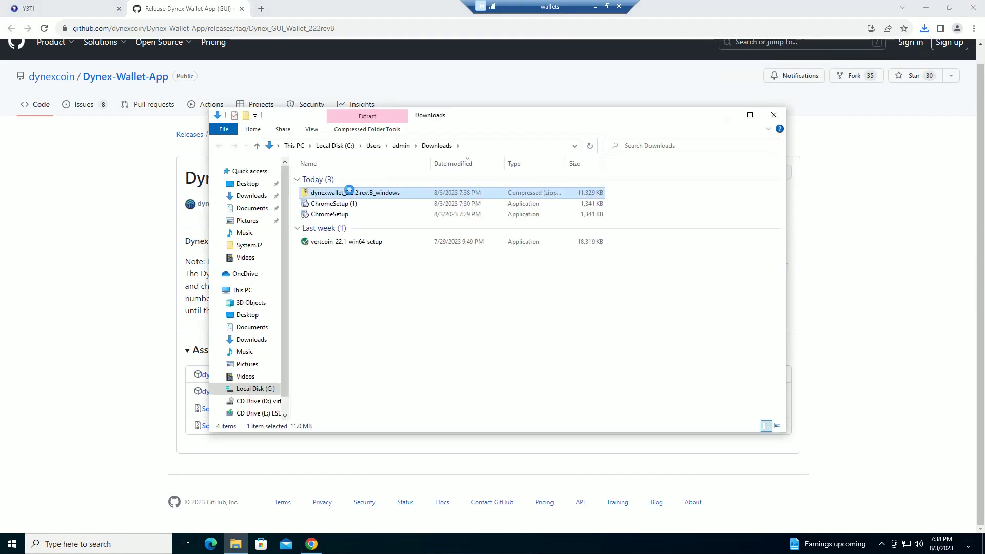
Start extracting the wallet zip and create a new 'Dynex' folder on the Desktop
{"action": "right_click", "coordinate": [352, 194]}
{"action": "left_click", "coordinate": [405, 224]}
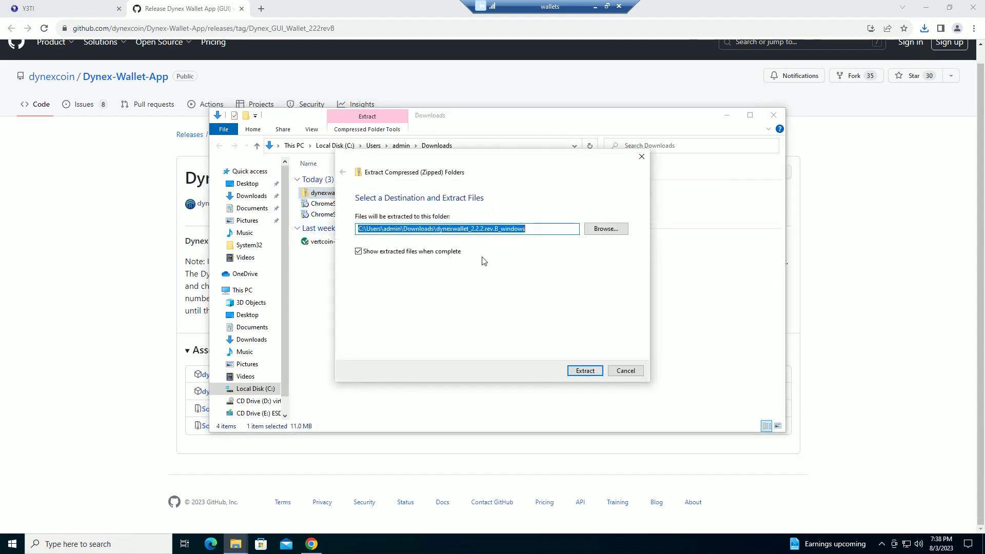
{"action": "left_click", "coordinate": [614, 229]}
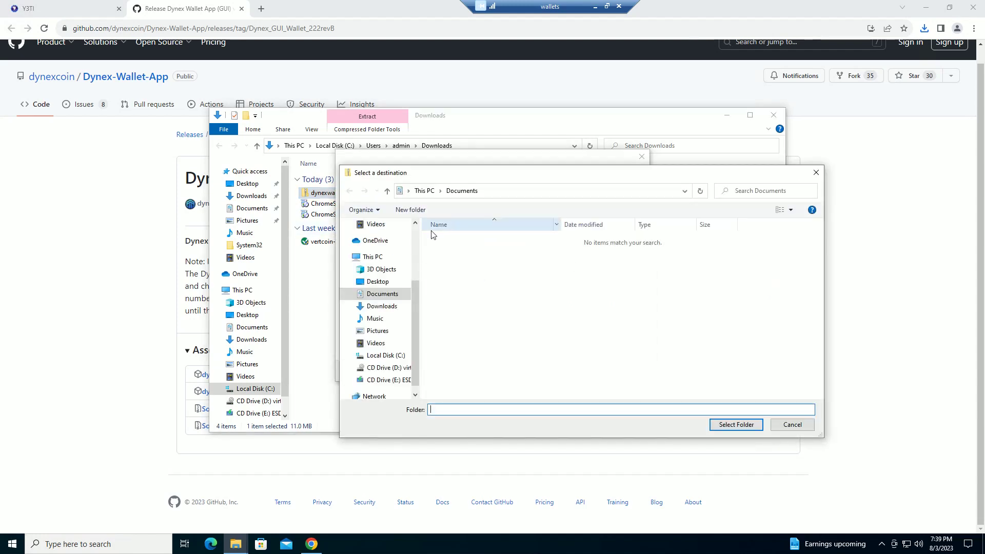
{"action": "left_click", "coordinate": [378, 281]}
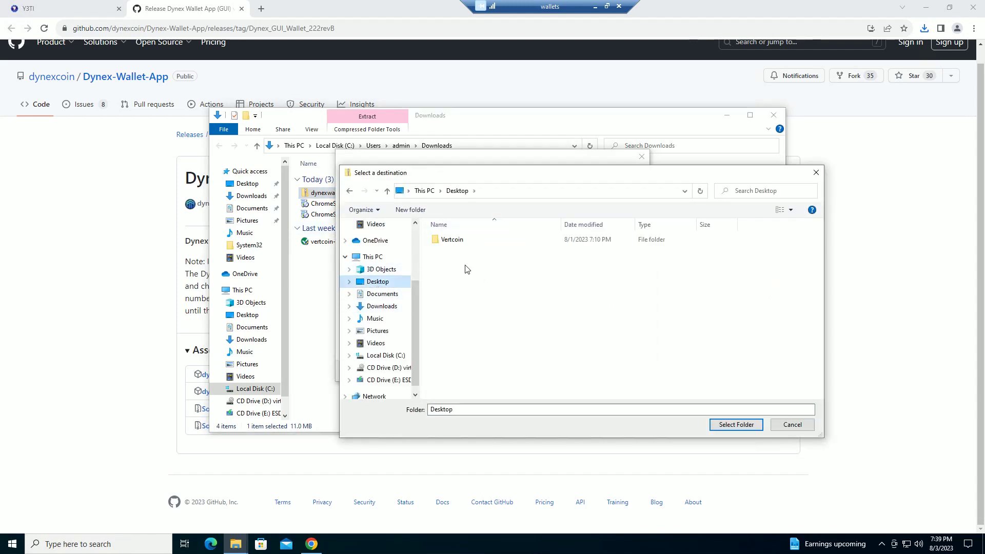
{"action": "right_click", "coordinate": [515, 302]}
{"action": "mouse_move", "coordinate": [564, 406]}
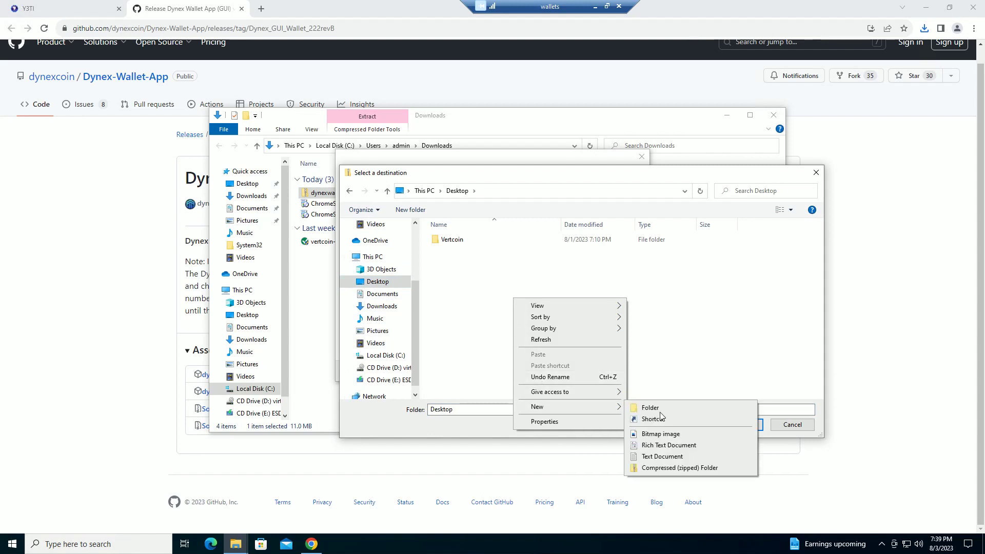
{"action": "left_click", "coordinate": [656, 408]}
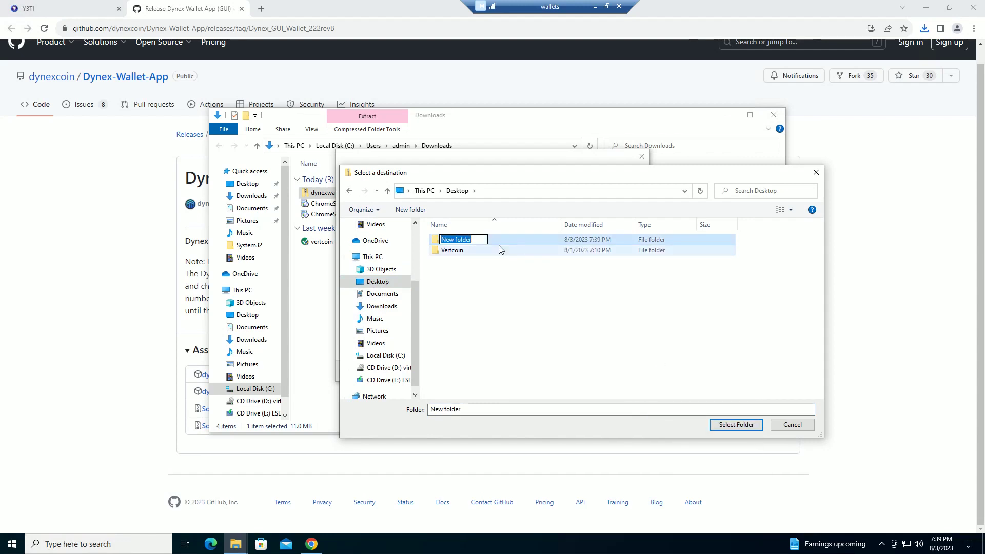
{"action": "type", "text": "Dynex"}
{"action": "key", "text": "Return"}
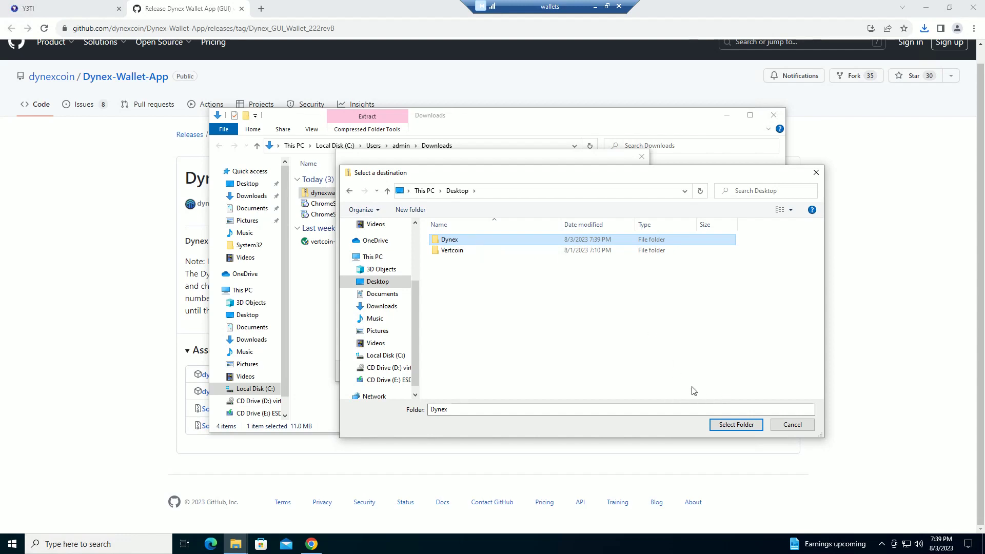
Extract the wallet files into the Dynex folder
{"action": "left_click", "coordinate": [743, 427]}
{"action": "left_click", "coordinate": [585, 370]}
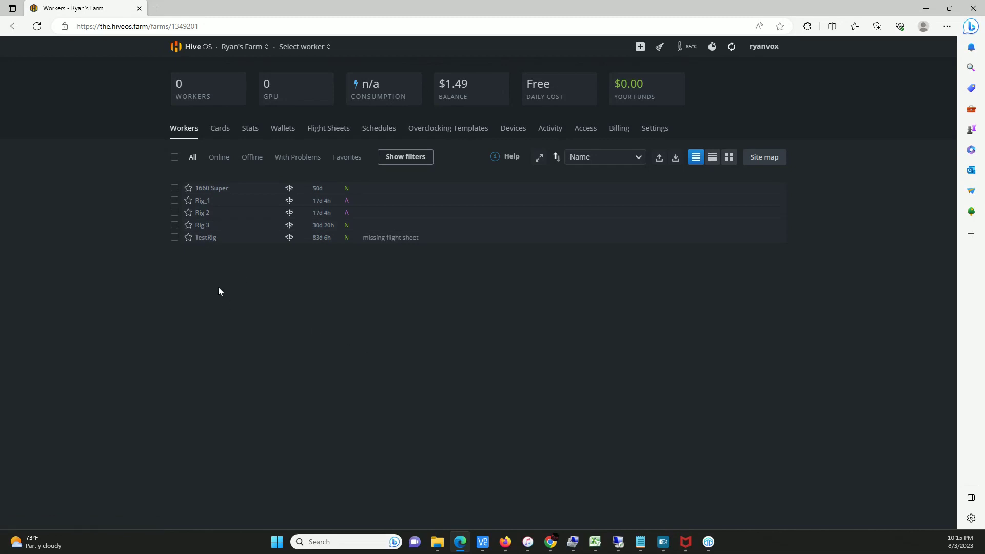
{"action": "left_click", "coordinate": [286, 133]}
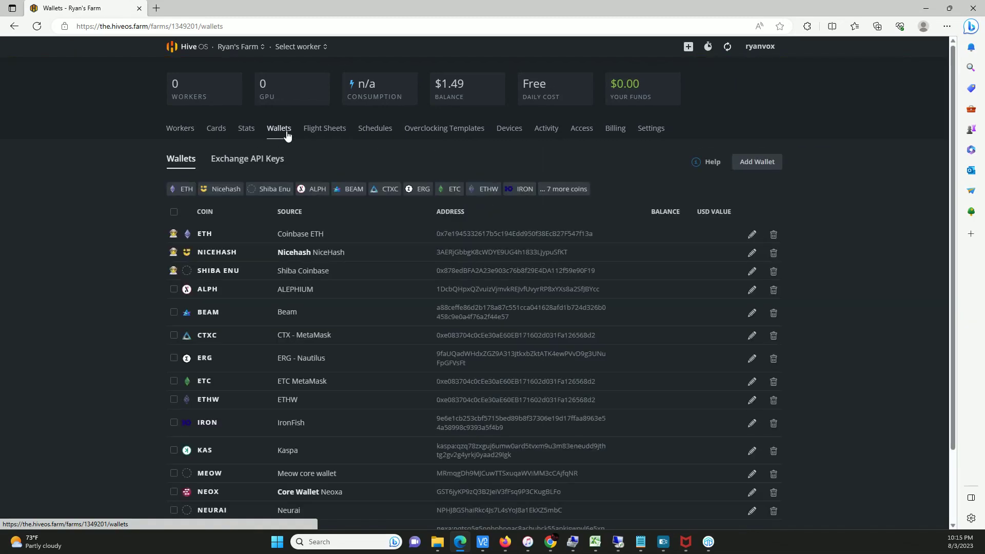
Add a new Hive OS wallet with coin DNX, then bring up the Dynex desktop wallet
{"action": "left_click", "coordinate": [763, 162]}
{"action": "left_click", "coordinate": [426, 177]}
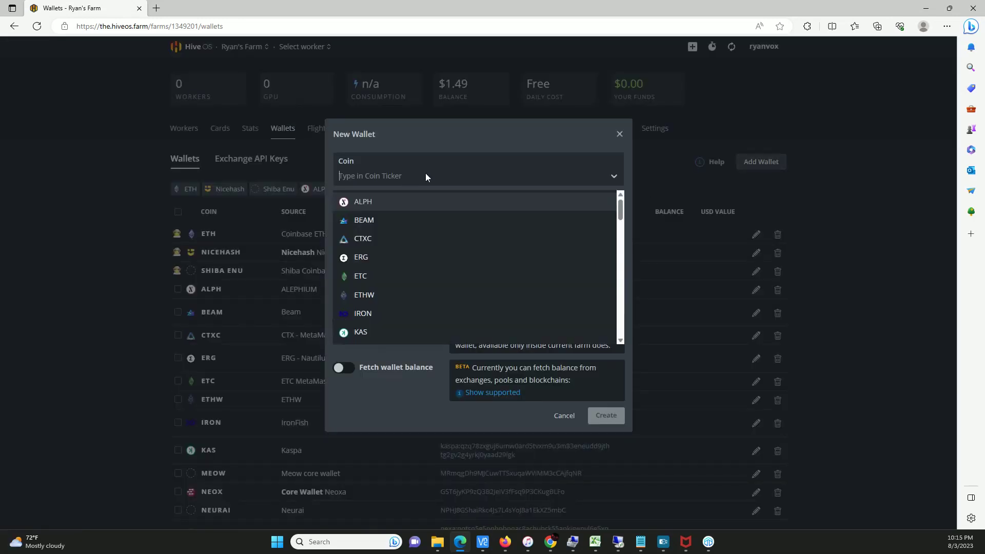
{"action": "type", "text": "dnx"}
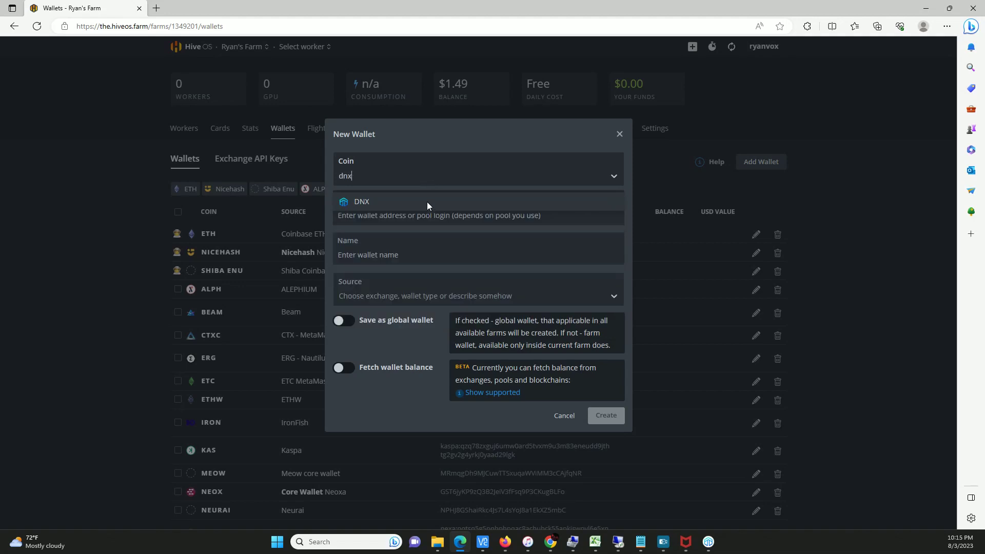
{"action": "left_click", "coordinate": [426, 202]}
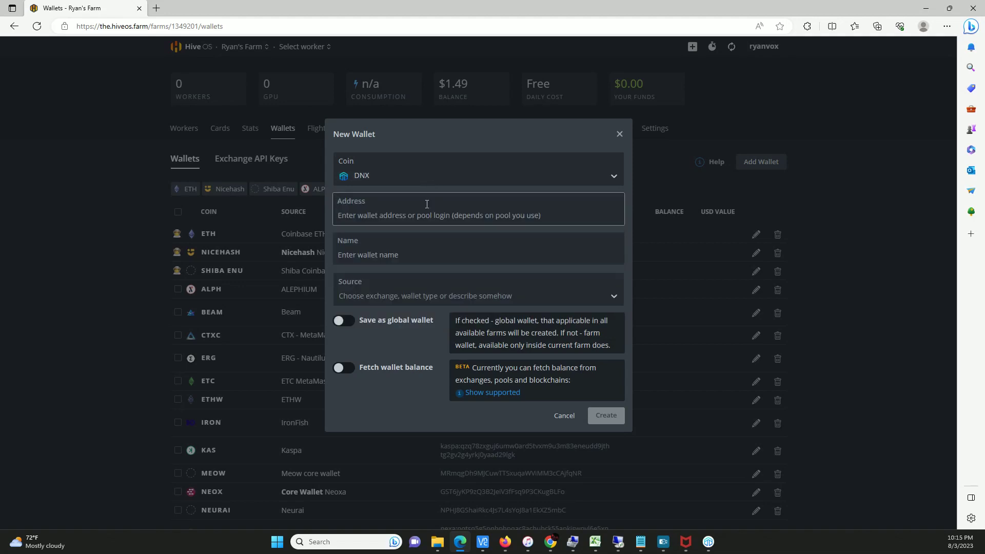
{"action": "left_click", "coordinate": [708, 542]}
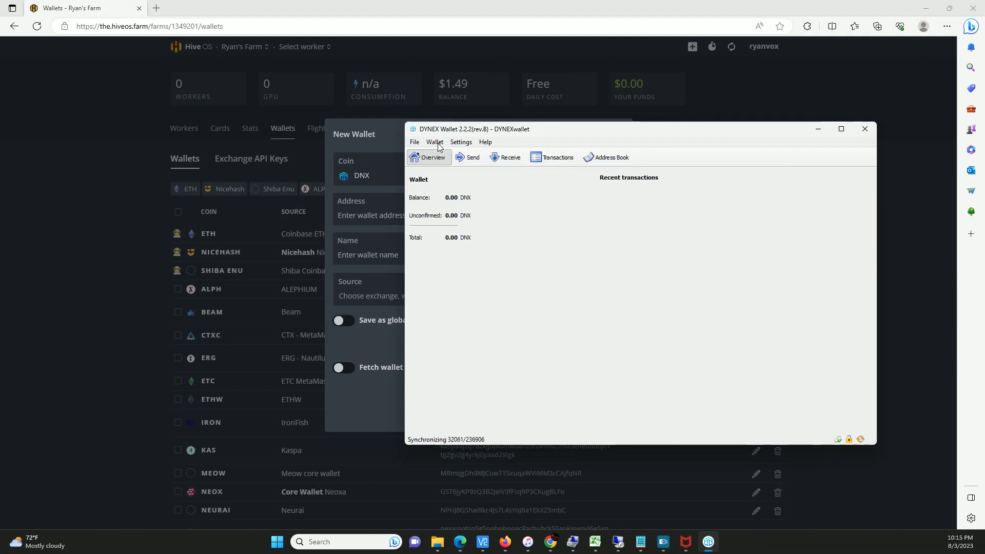
Show the Dynex wallet's receiving address on the Receive page and copy it
{"action": "left_click", "coordinate": [497, 158]}
{"action": "left_click", "coordinate": [516, 179]}
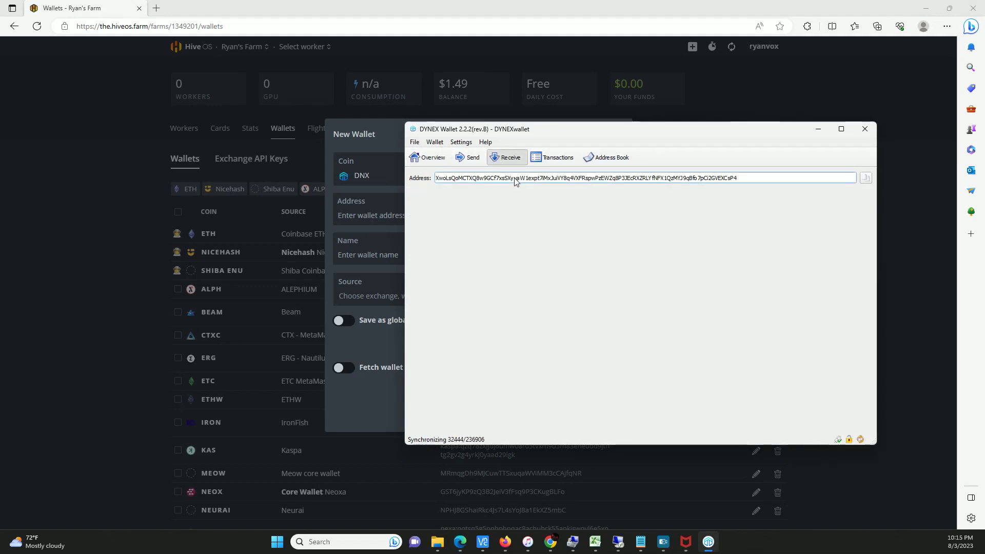
{"action": "double_click", "coordinate": [516, 178]}
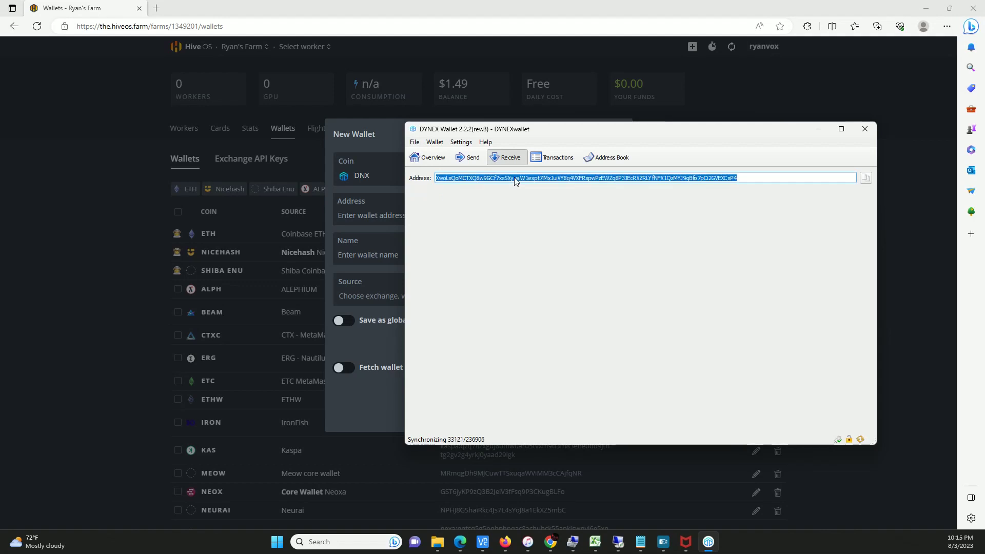
{"action": "right_click", "coordinate": [516, 178]}
{"action": "left_click", "coordinate": [528, 187]}
{"action": "left_click", "coordinate": [371, 123]}
Paste the copied address into the DNX wallet form, name it 'Dynex', and create it
{"action": "left_click", "coordinate": [385, 213]}
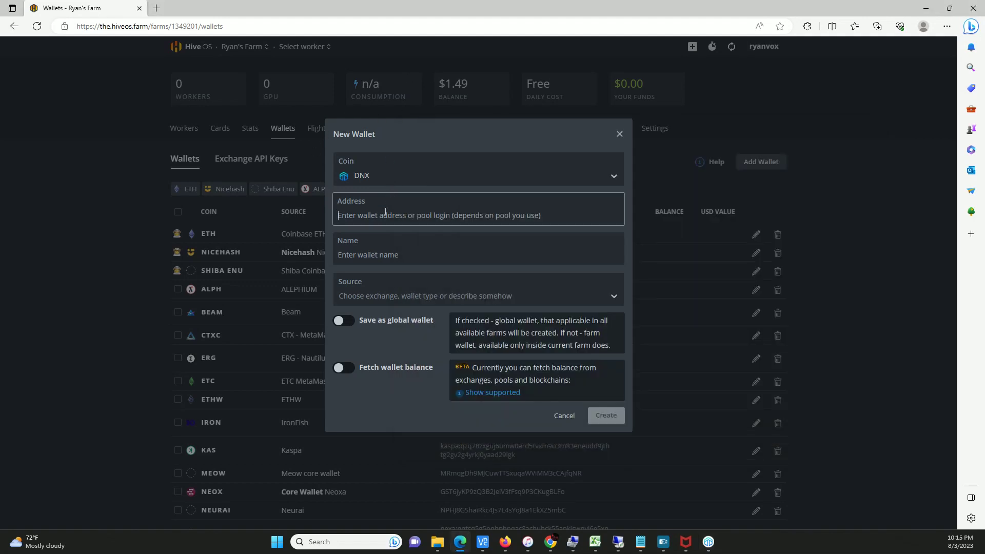
{"action": "key", "text": "ctrl+v"}
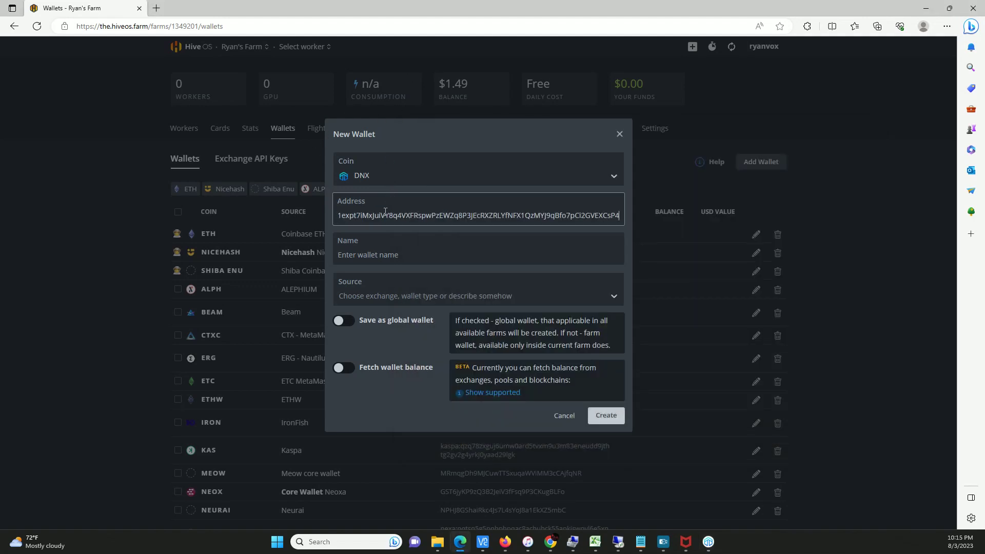
{"action": "left_click", "coordinate": [424, 257]}
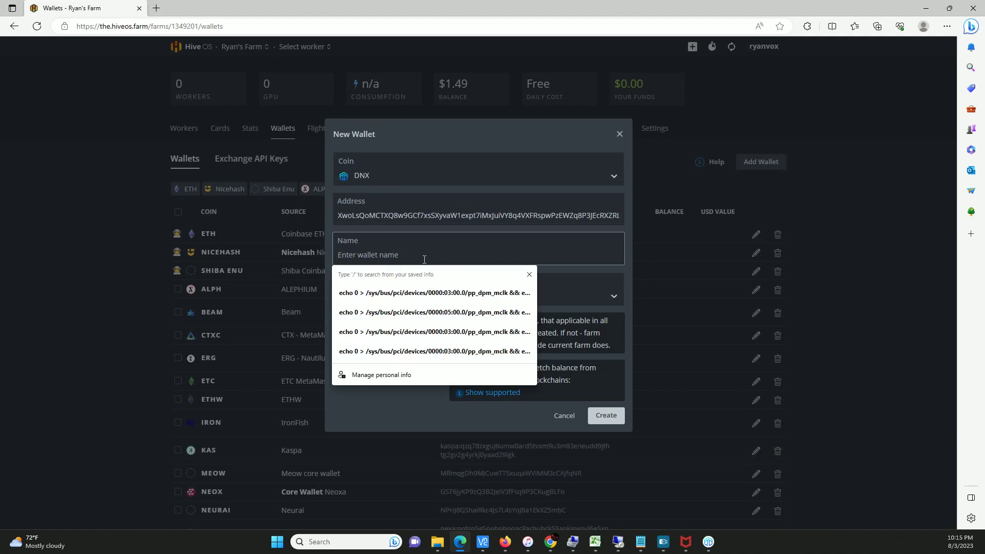
{"action": "type", "text": "D"}
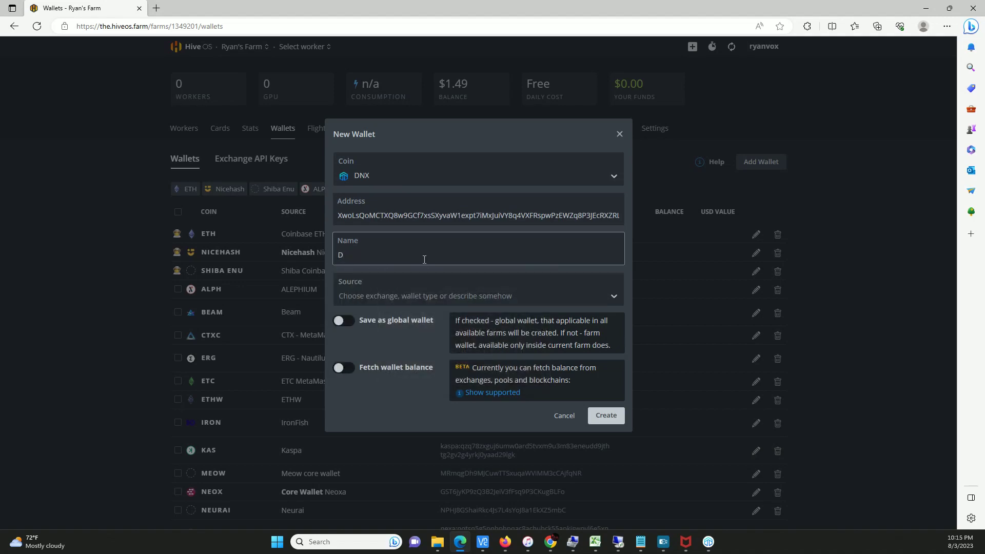
{"action": "type", "text": "ynex"}
{"action": "left_click", "coordinate": [605, 416]}
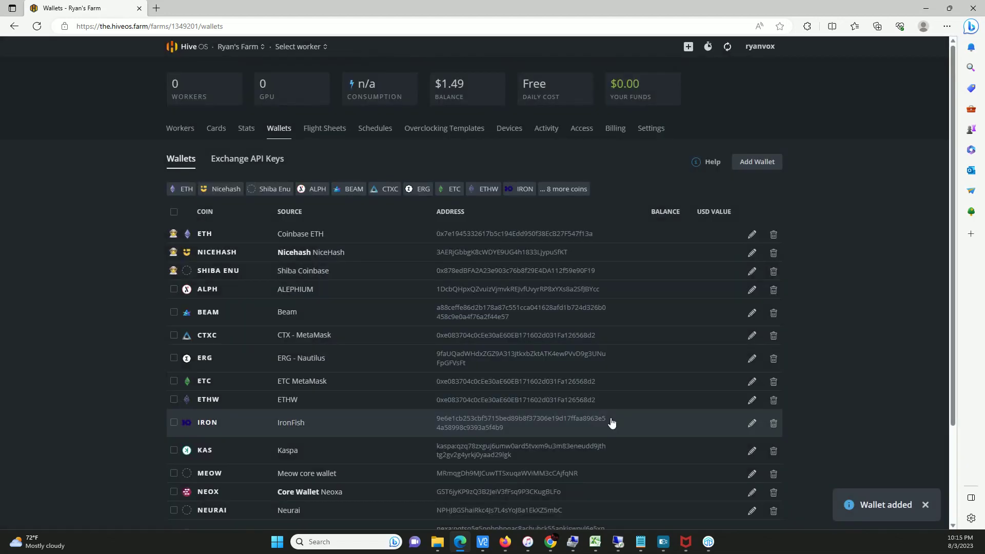
{"action": "scroll", "coordinate": [216, 390], "scroll_direction": "down", "scroll_amount": 3}
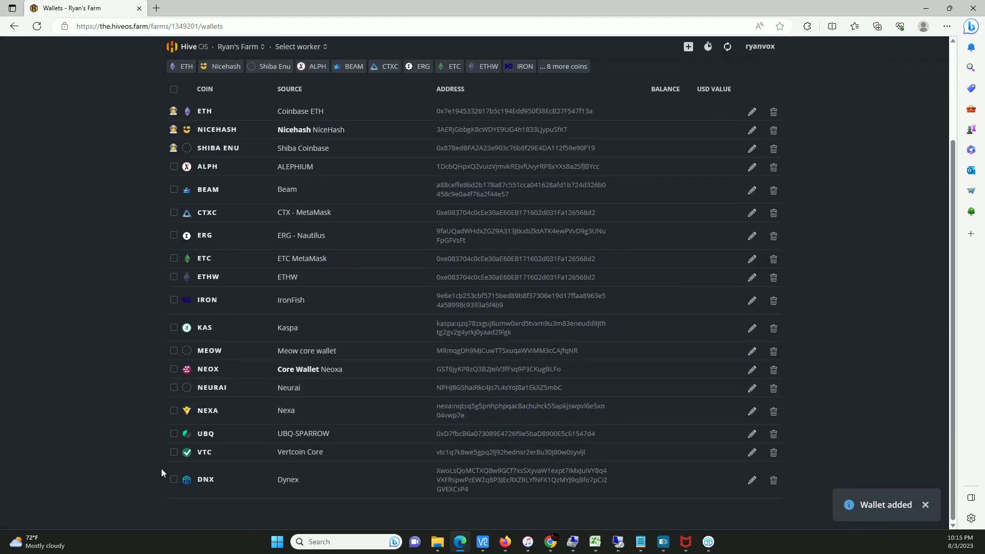
{"action": "scroll", "coordinate": [151, 457], "scroll_direction": "up", "scroll_amount": 3}
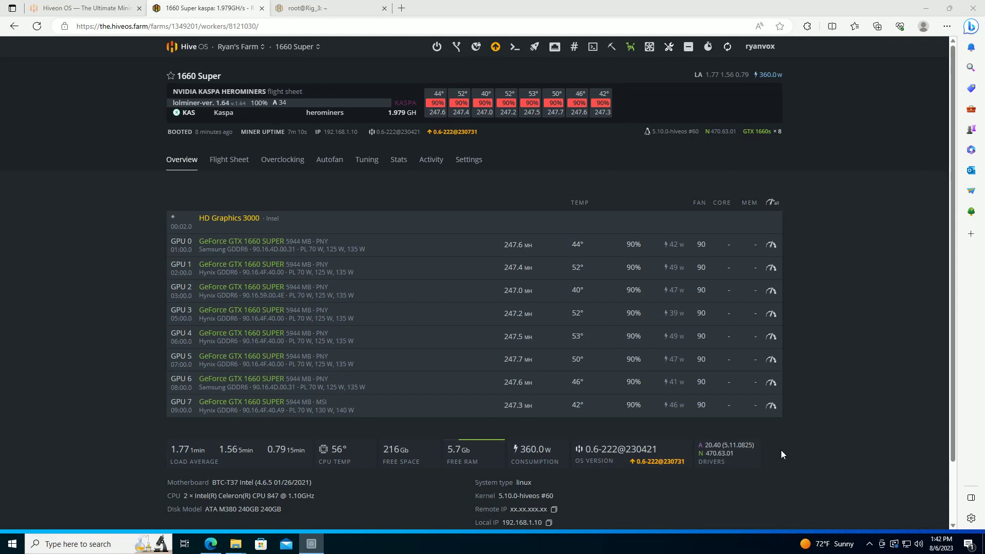
Stop the miner on the 1660 Super rig from Miner Actions
{"action": "scroll", "coordinate": [782, 449], "scroll_direction": "down", "scroll_amount": 2}
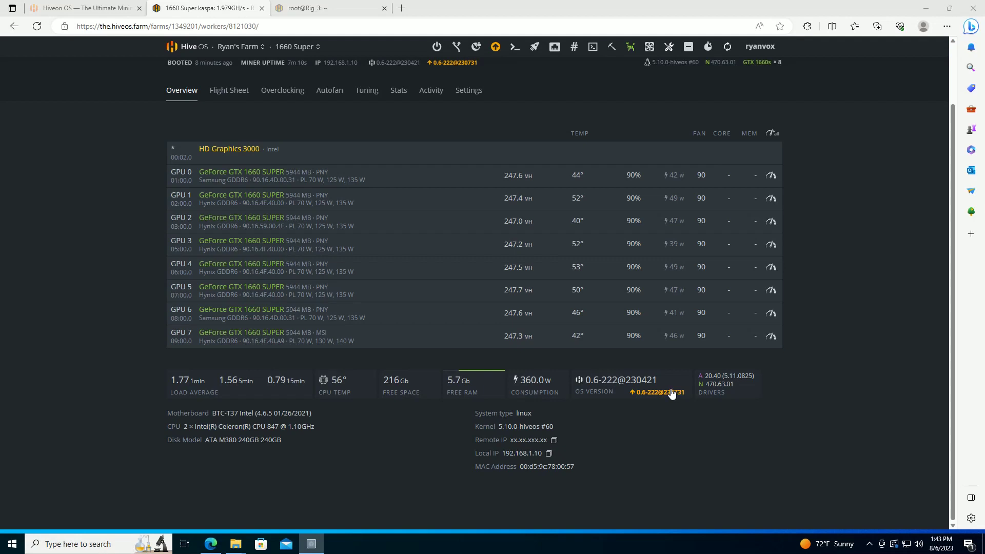
{"action": "scroll", "coordinate": [841, 298], "scroll_direction": "up", "scroll_amount": 2}
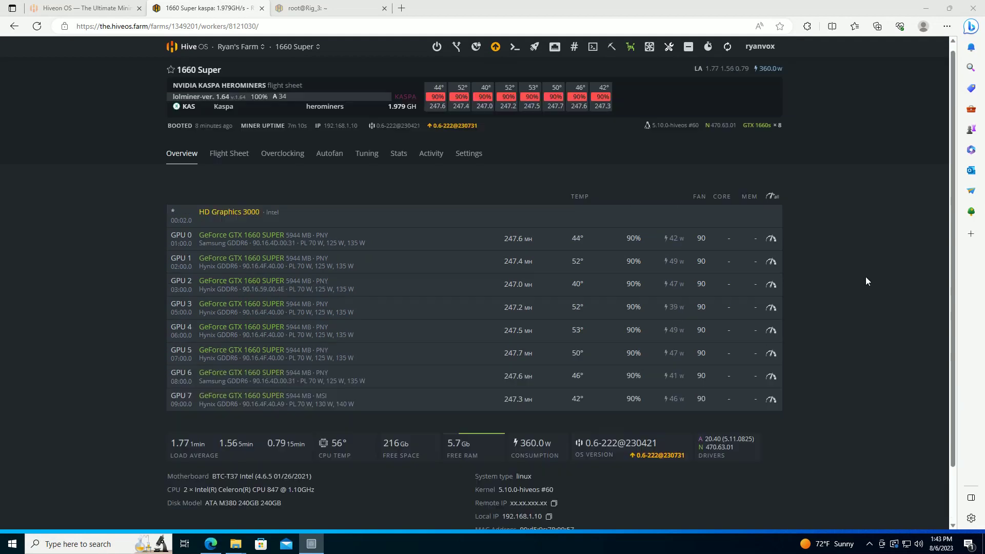
{"action": "left_click", "coordinate": [614, 48]}
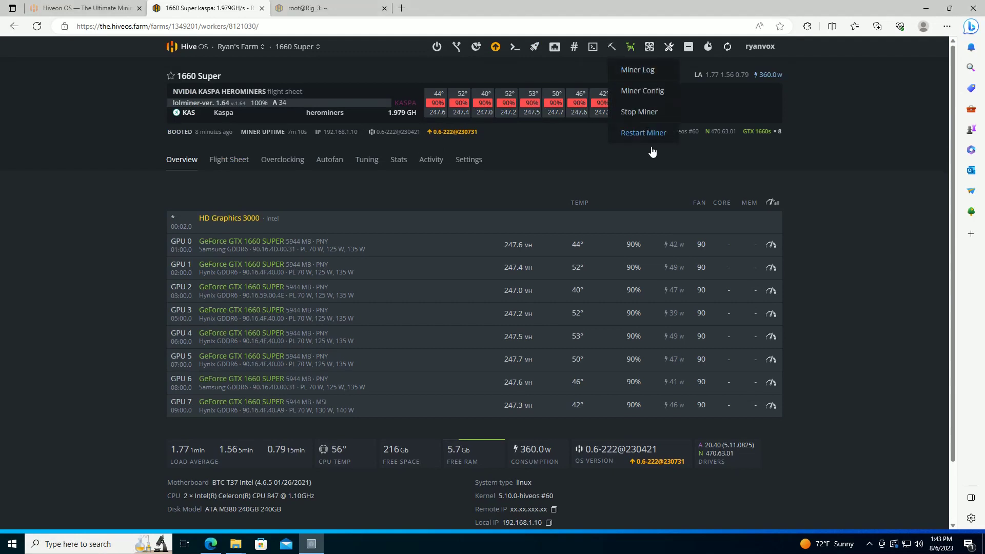
{"action": "left_click", "coordinate": [641, 111]}
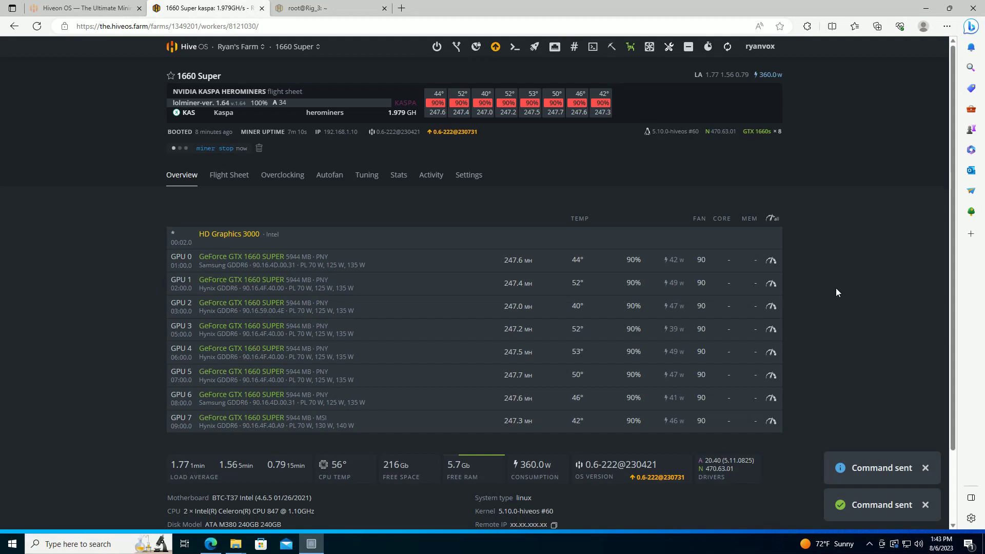
Open the OS upgrade options panel and close it without upgrading
{"action": "scroll", "coordinate": [820, 420], "scroll_direction": "down", "scroll_amount": 2}
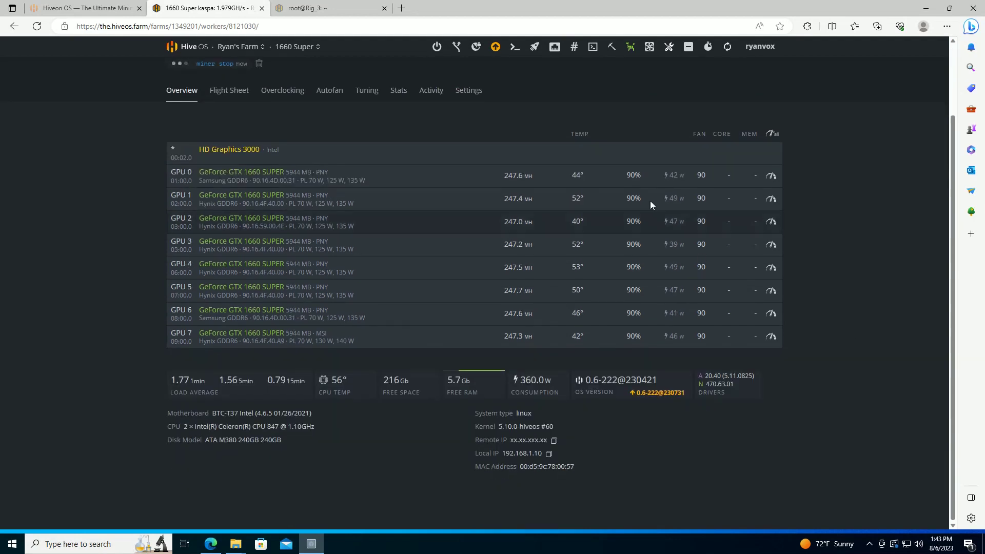
{"action": "left_click", "coordinate": [495, 46]}
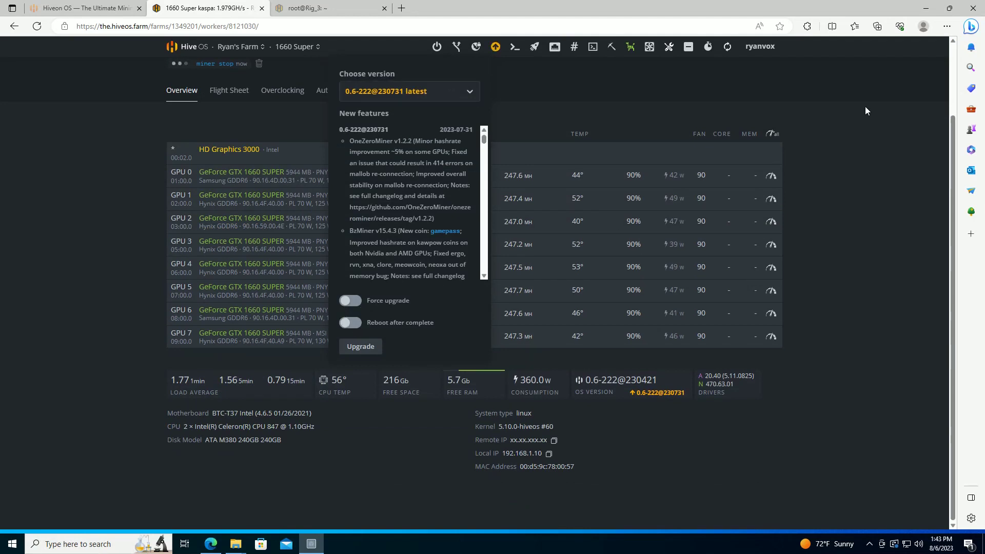
{"action": "scroll", "coordinate": [764, 112], "scroll_direction": "up", "scroll_amount": 1}
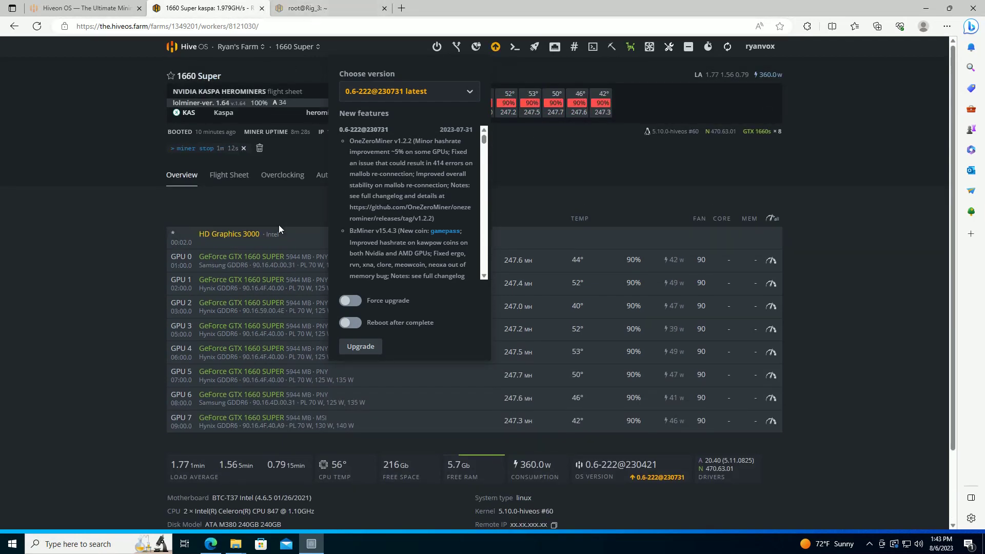
{"action": "left_click", "coordinate": [279, 207]}
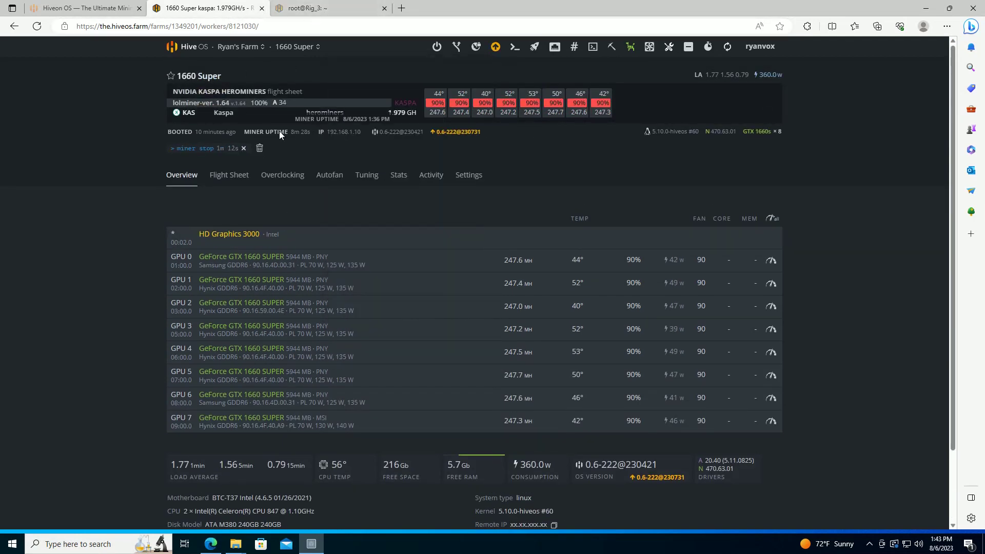
{"action": "left_click", "coordinate": [340, 134]}
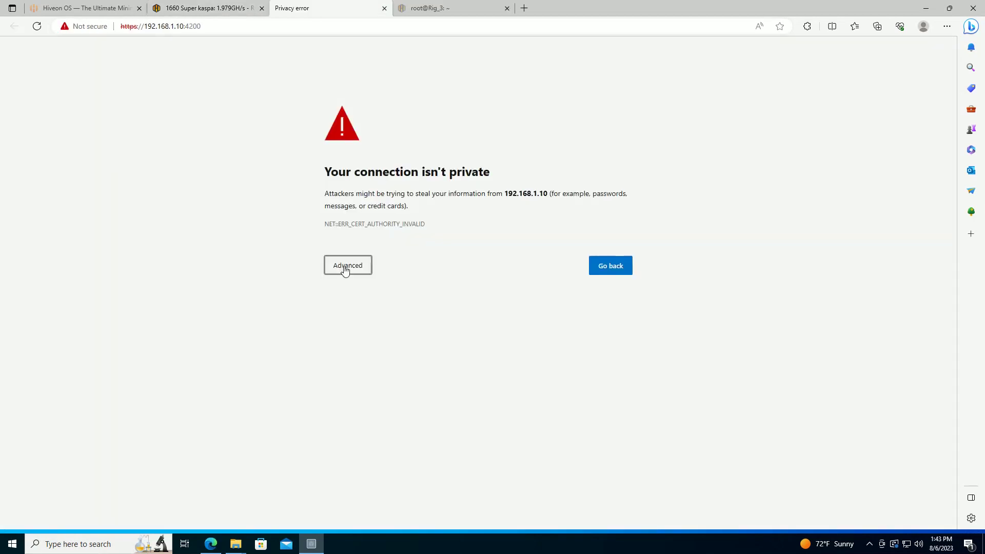
Proceed past the privacy warning and log into the rig's web terminal as 'user'
{"action": "left_click", "coordinate": [346, 265]}
{"action": "left_click", "coordinate": [363, 345]}
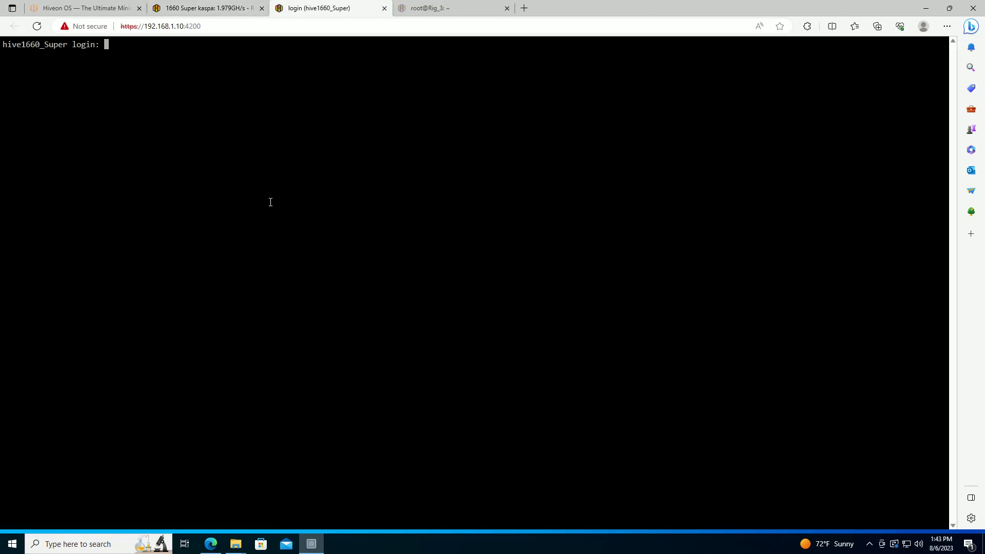
{"action": "type", "text": "user"}
{"action": "key", "text": "Return"}
{"action": "key", "text": "Return"}
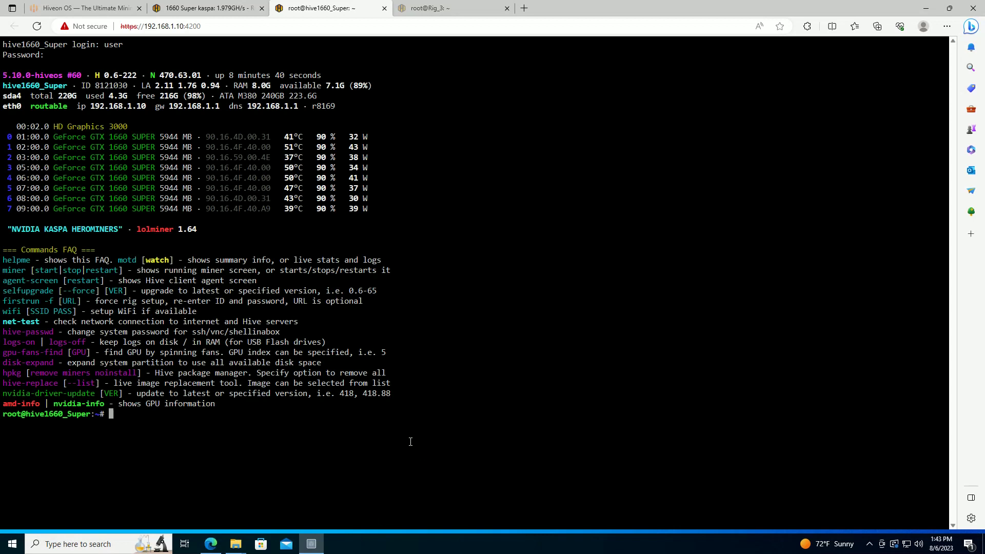
Run 'hive-replace --list' to list the five available Hive OS images
{"action": "type", "text": "hive-replace --list"}
{"action": "key", "text": "Return"}
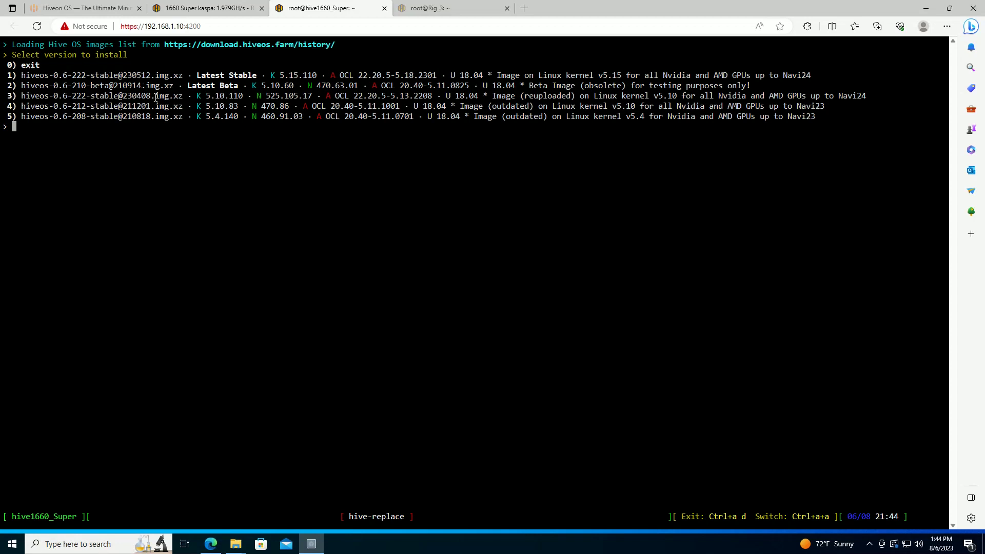
{"action": "left_click", "coordinate": [122, 9]}
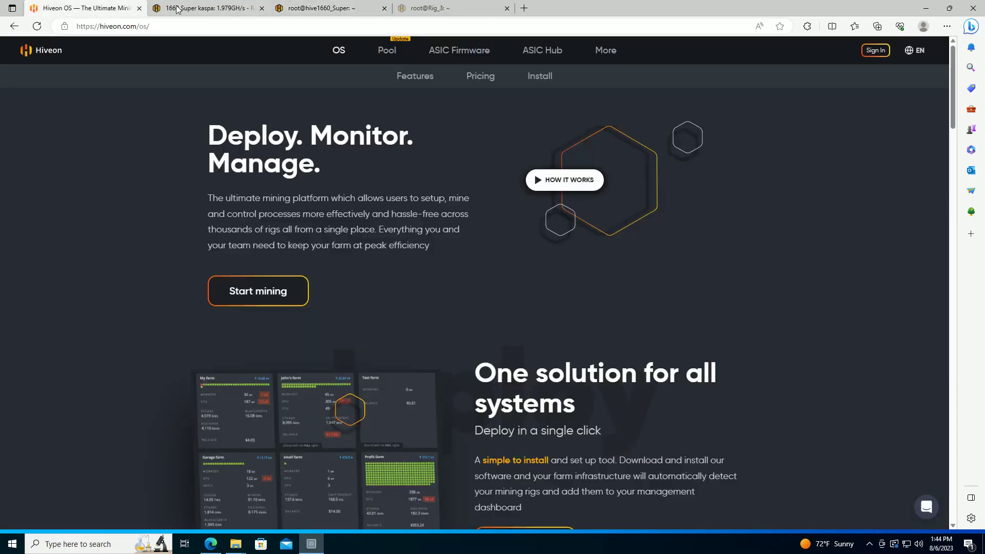
Upgrade the 1660 Super rig to 0.6-222@230731 with 'Reboot after complete' switched on
{"action": "left_click", "coordinate": [173, 8]}
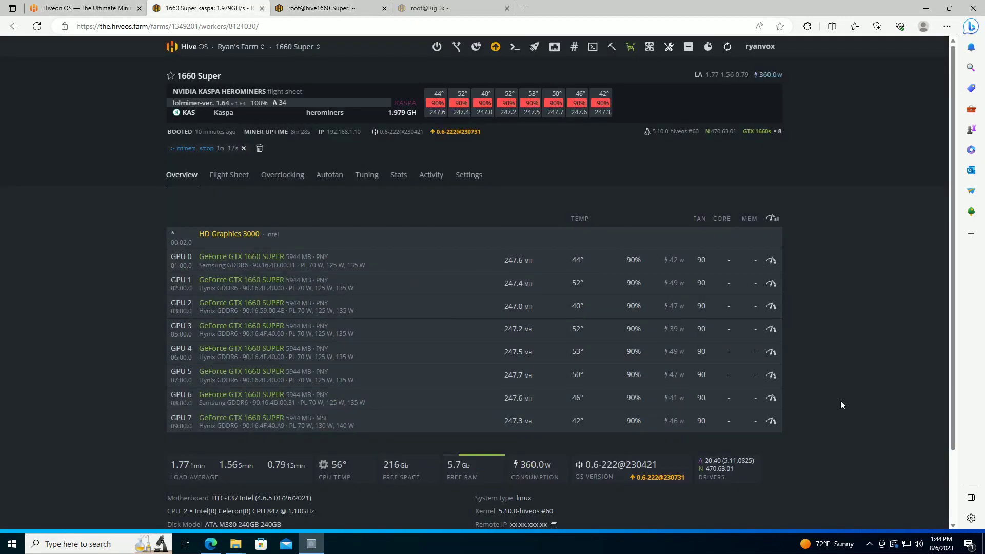
{"action": "scroll", "coordinate": [847, 431], "scroll_direction": "down", "scroll_amount": 2}
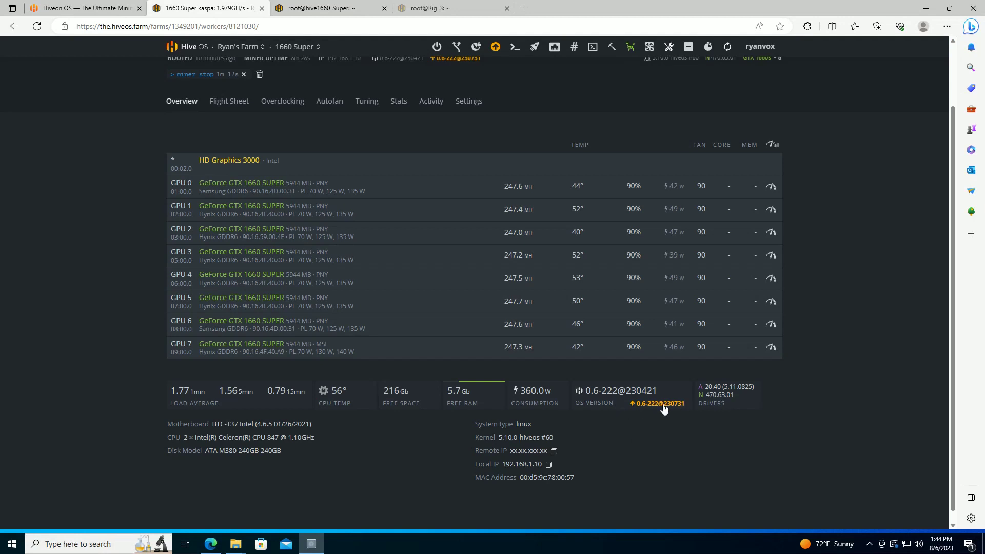
{"action": "left_click", "coordinate": [328, 8]}
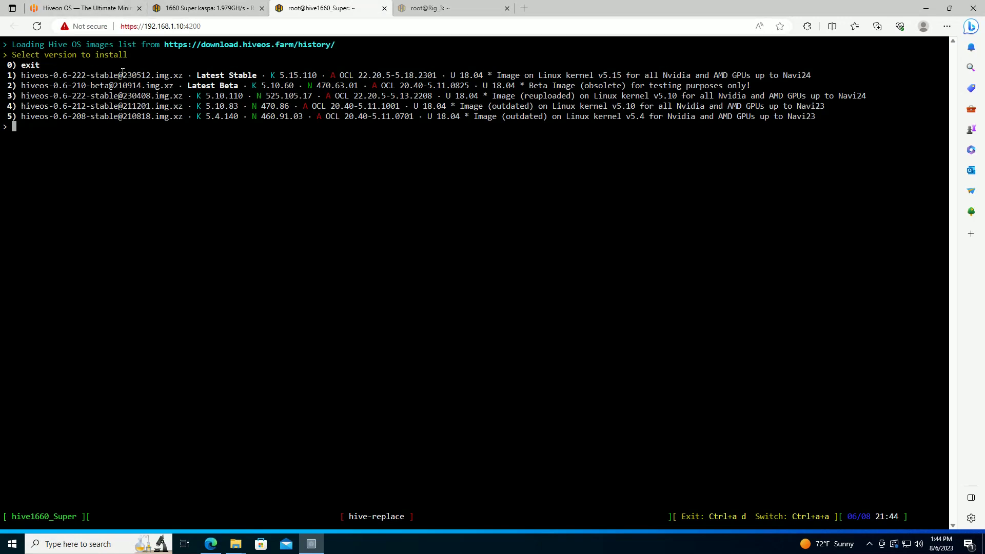
{"action": "left_click", "coordinate": [206, 9]}
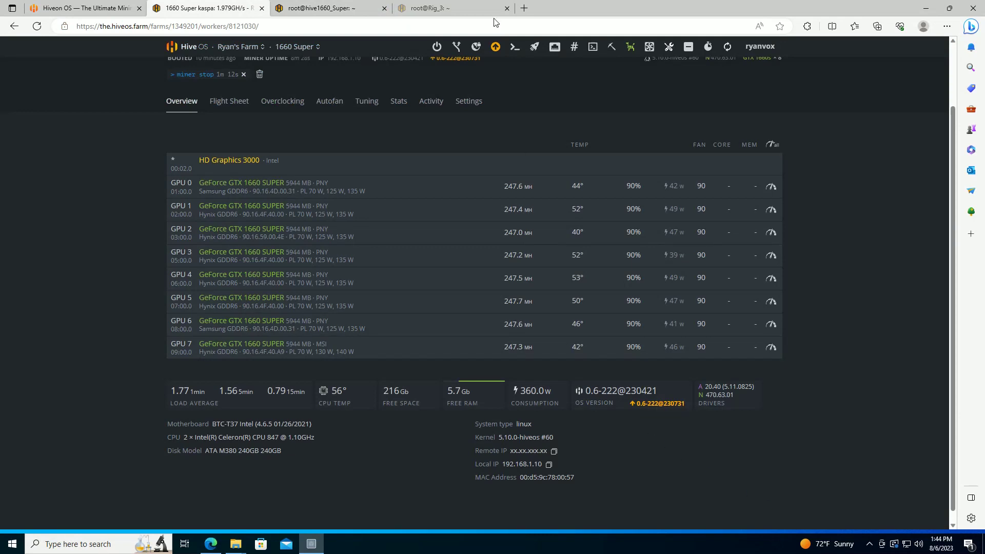
{"action": "left_click", "coordinate": [496, 47]}
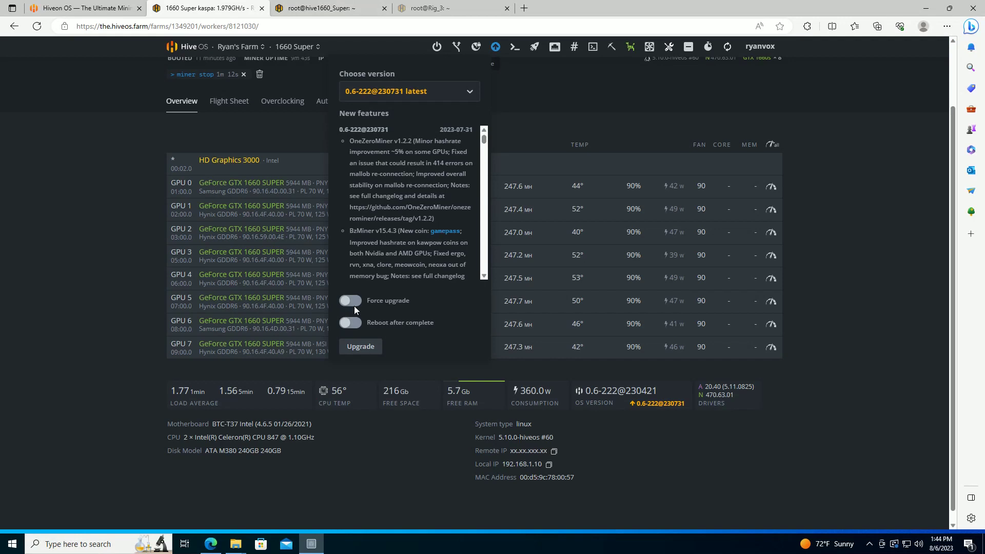
{"action": "left_click", "coordinate": [353, 322]}
{"action": "left_click", "coordinate": [361, 346]}
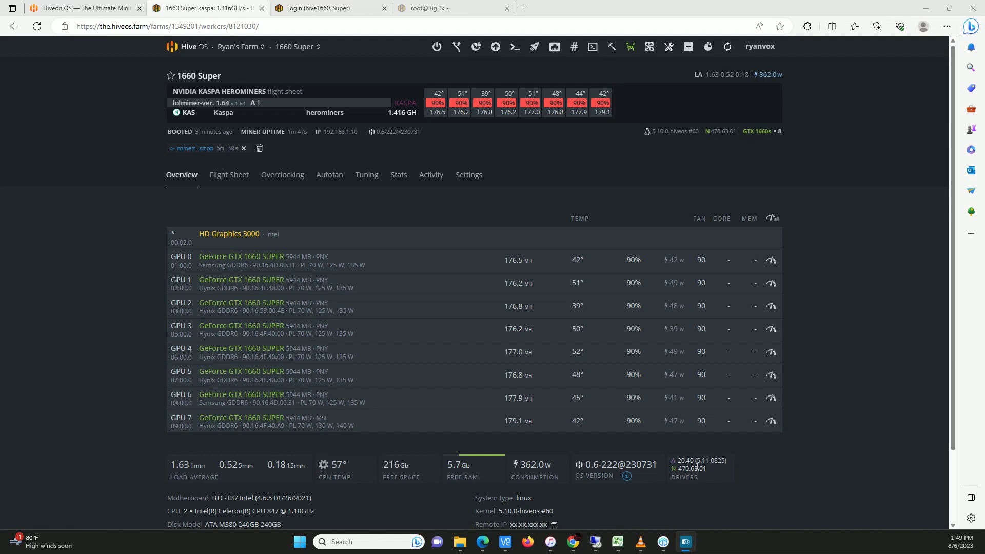
Open Rig 3 from the farm's Workers list and scroll through its offline status and GPUs
{"action": "left_click_drag", "start_coordinate": [680, 470], "coordinate": [707, 470]}
{"action": "left_click", "coordinate": [781, 472]}
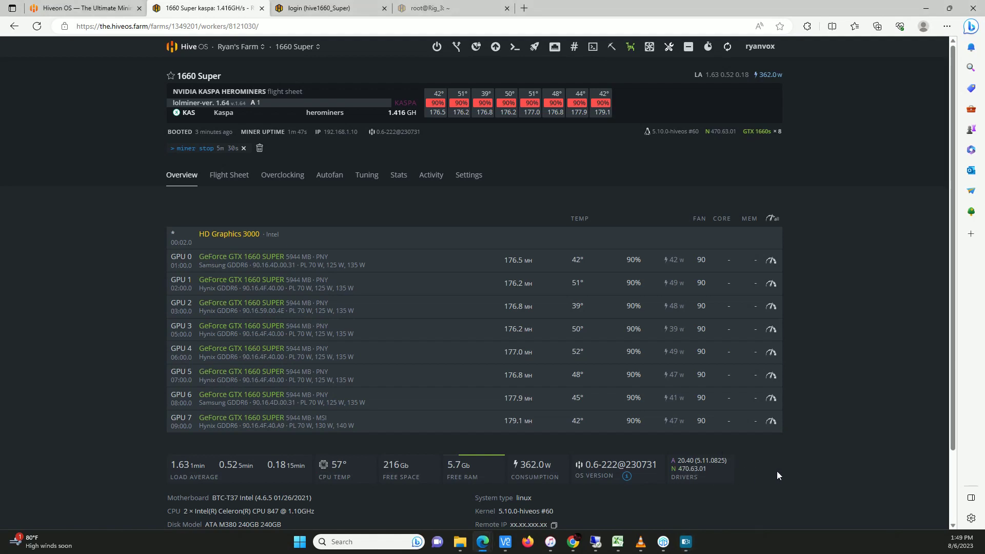
{"action": "left_click", "coordinate": [199, 49]}
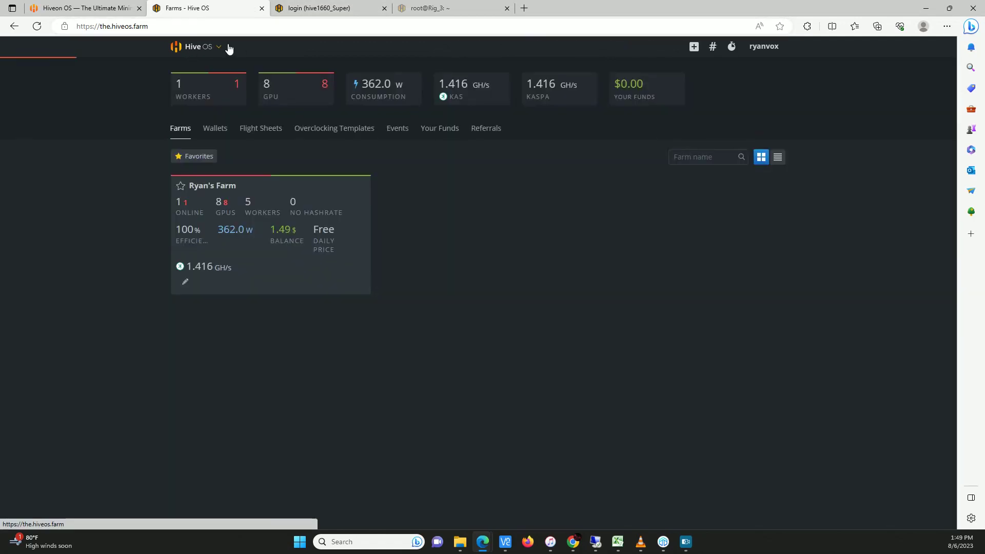
{"action": "left_click", "coordinate": [319, 194]}
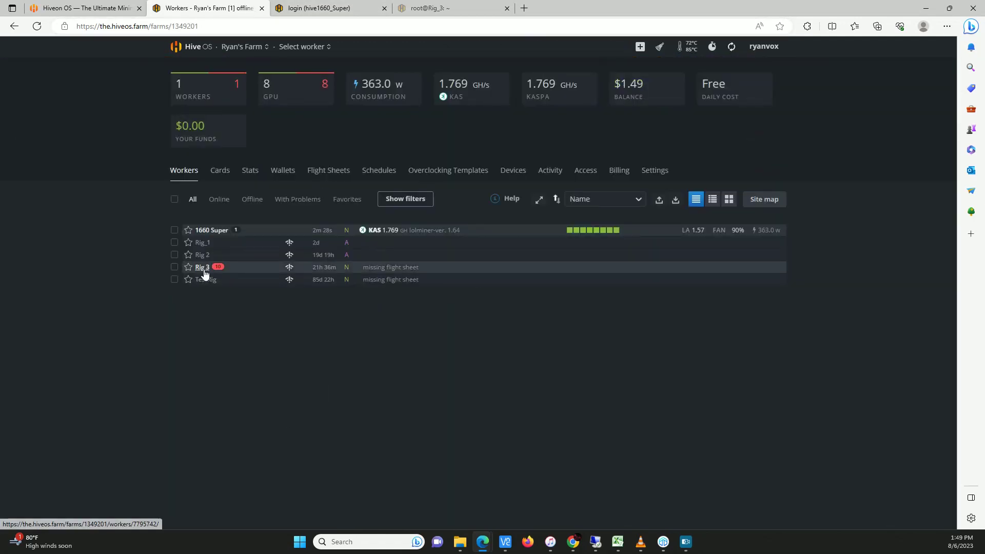
{"action": "left_click", "coordinate": [202, 269]}
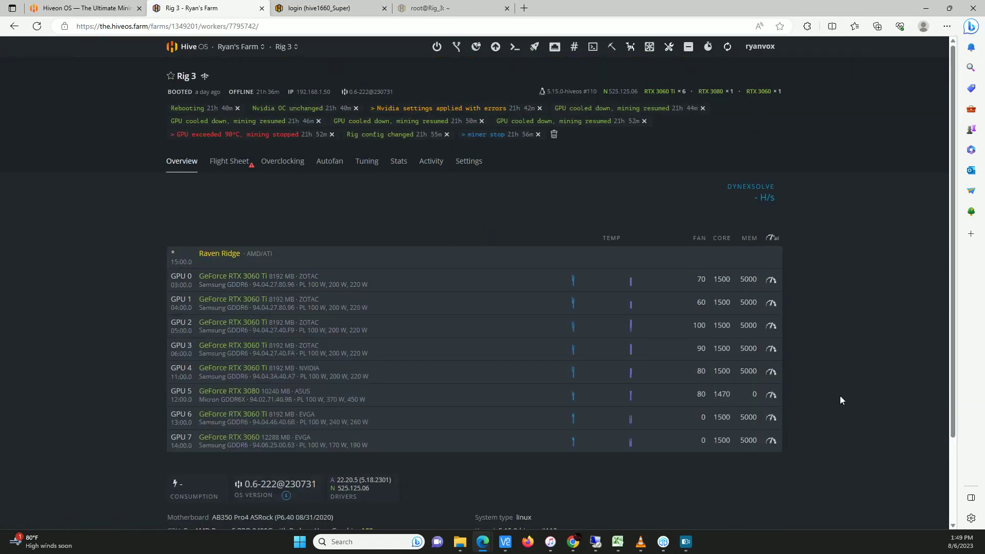
{"action": "scroll", "coordinate": [839, 396], "scroll_direction": "down", "scroll_amount": 2}
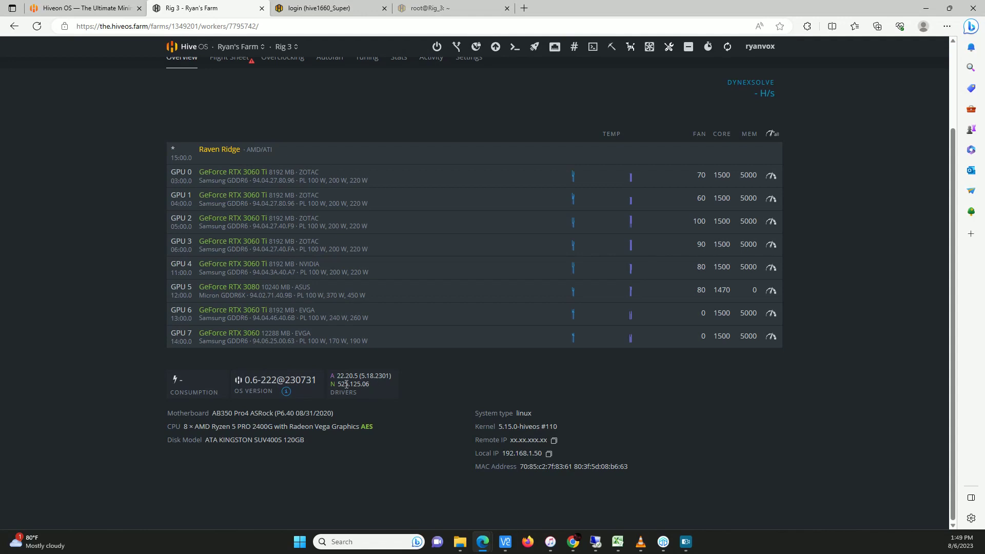
{"action": "left_click", "coordinate": [96, 9]}
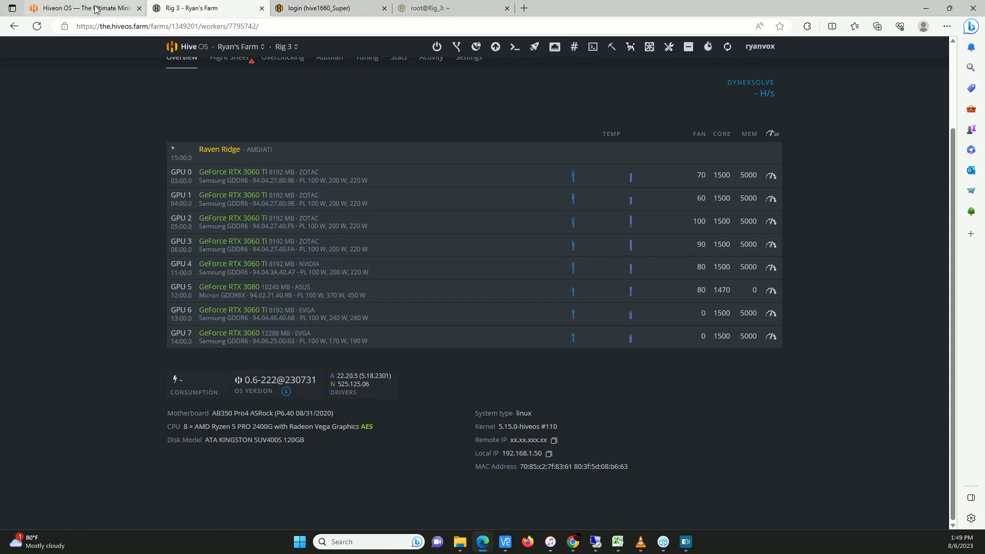
{"action": "left_click", "coordinate": [211, 8]}
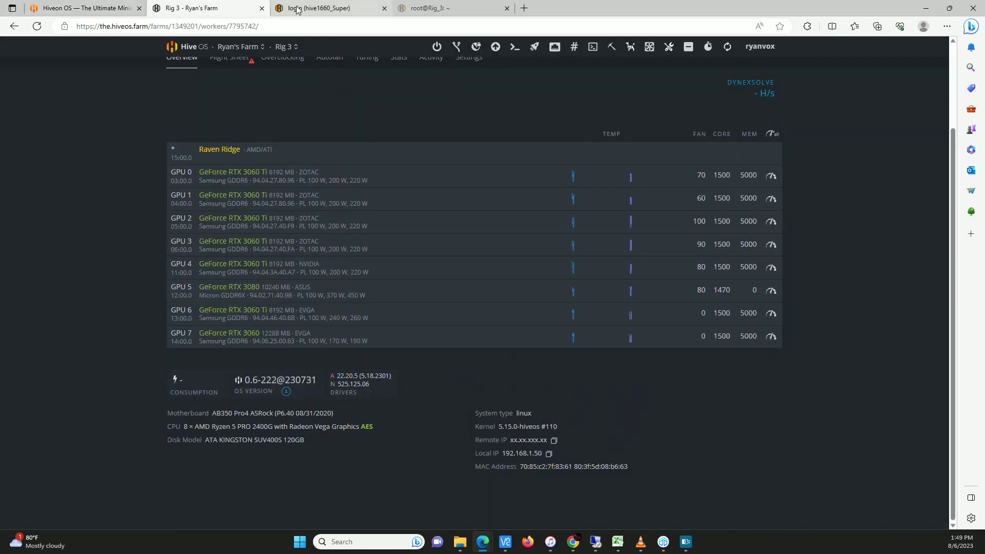
{"action": "scroll", "coordinate": [303, 199], "scroll_direction": "up", "scroll_amount": 1}
{"action": "scroll", "coordinate": [303, 199], "scroll_direction": "up", "scroll_amount": 2}
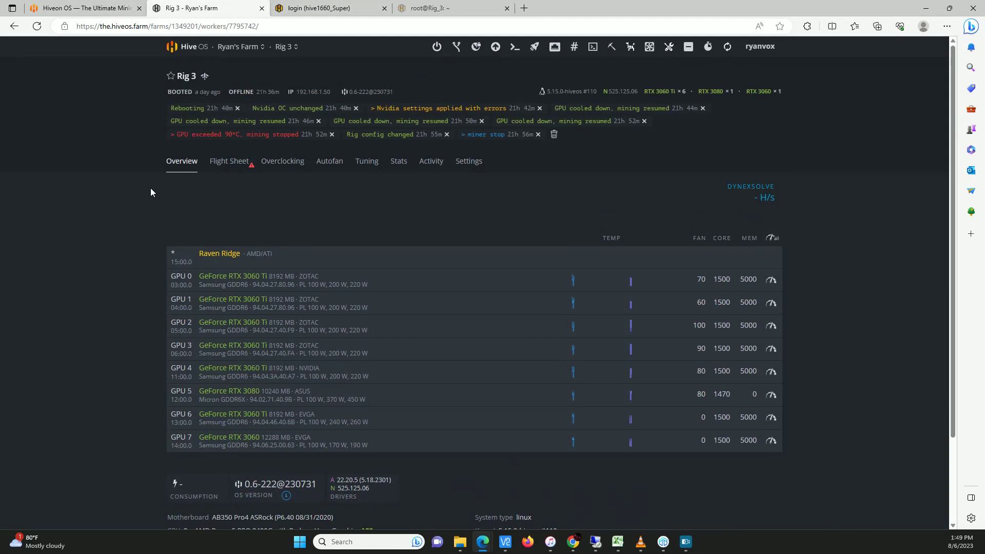
{"action": "left_click", "coordinate": [190, 47]}
Stop the miner on the 1660 Super worker via Miner Actions
{"action": "left_click", "coordinate": [295, 200]}
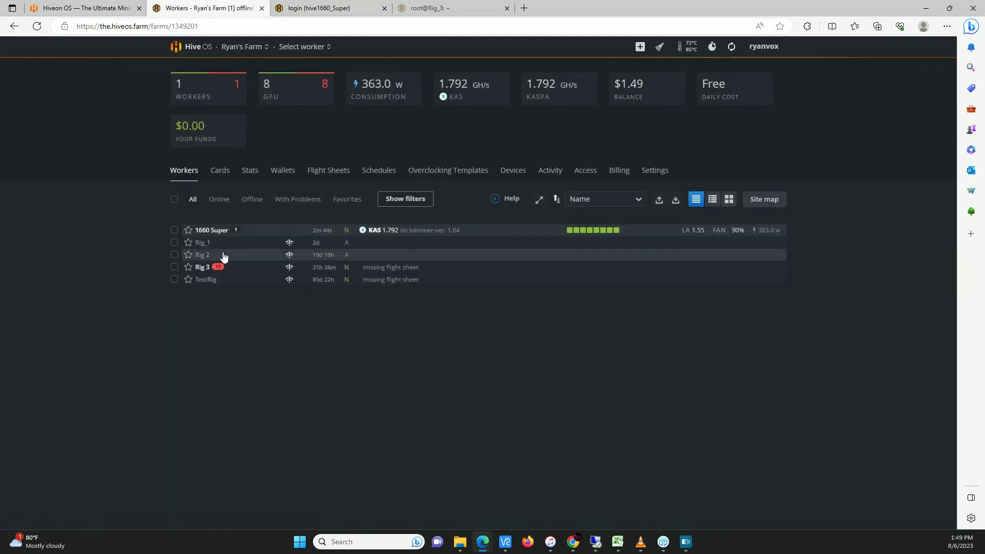
{"action": "left_click", "coordinate": [201, 230]}
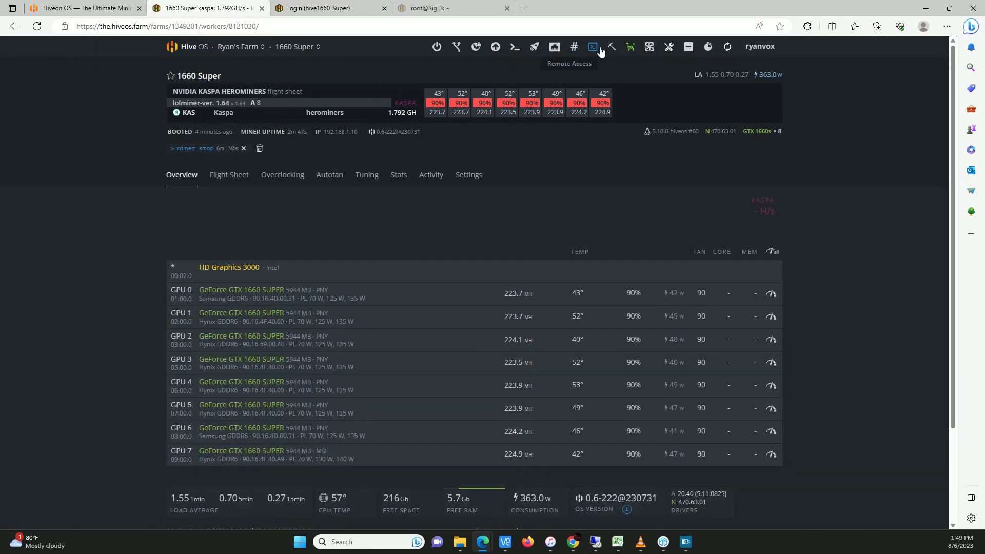
{"action": "left_click", "coordinate": [612, 47]}
{"action": "left_click", "coordinate": [636, 111]}
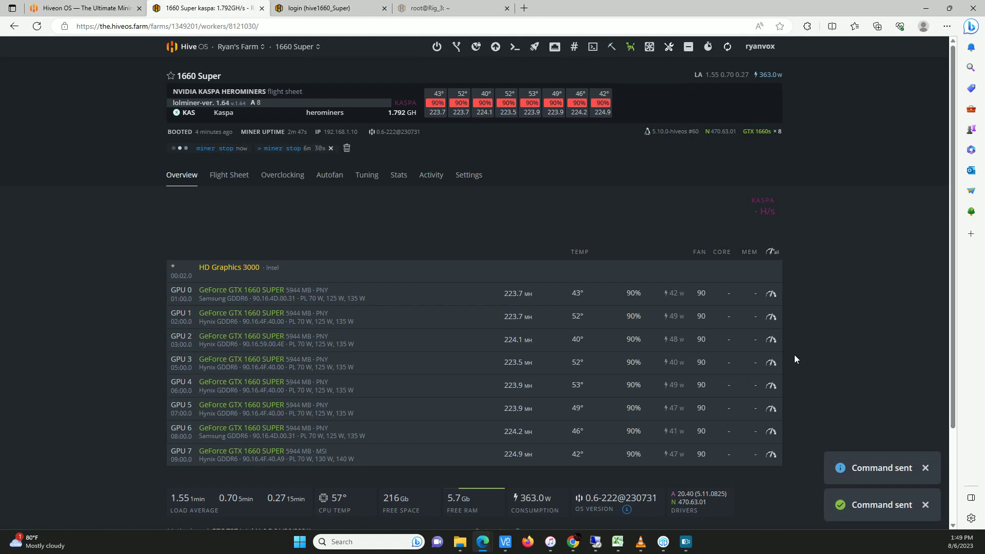
{"action": "scroll", "coordinate": [795, 356], "scroll_direction": "down", "scroll_amount": 2}
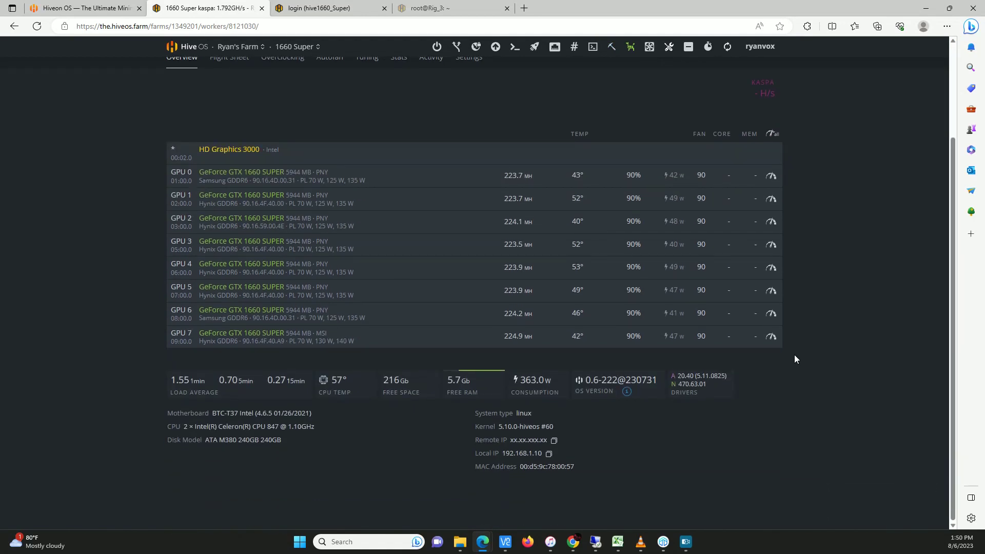
{"action": "scroll", "coordinate": [795, 359], "scroll_direction": "up", "scroll_amount": 2}
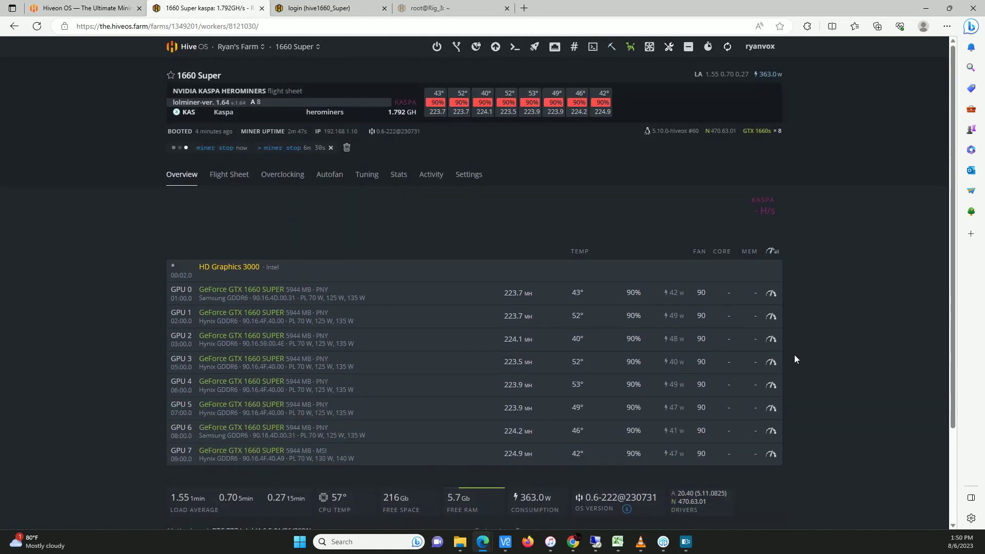
Remove the KAS flight sheet from the worker and reconnect the rig's shellinabox terminal
{"action": "left_click", "coordinate": [229, 176]}
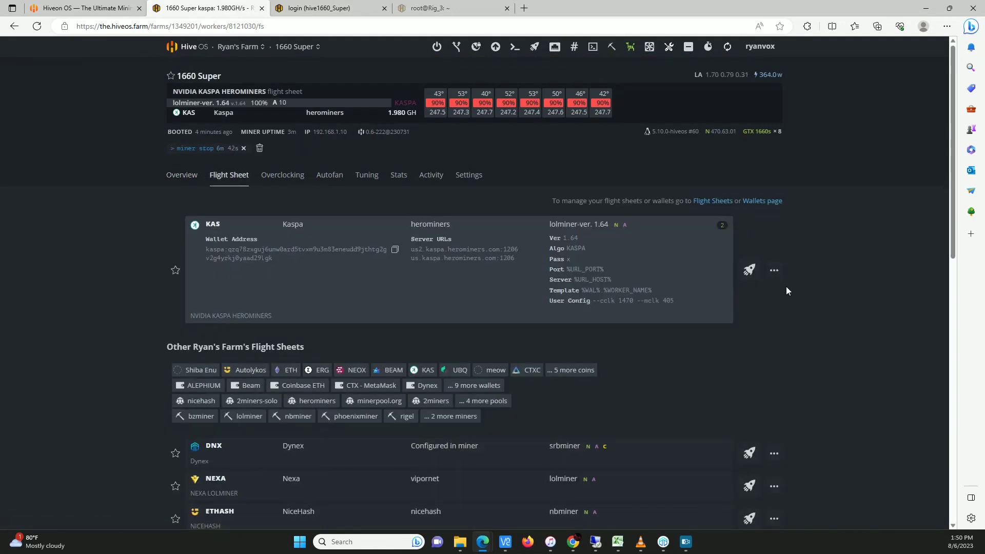
{"action": "left_click", "coordinate": [774, 270]}
{"action": "left_click", "coordinate": [751, 397]}
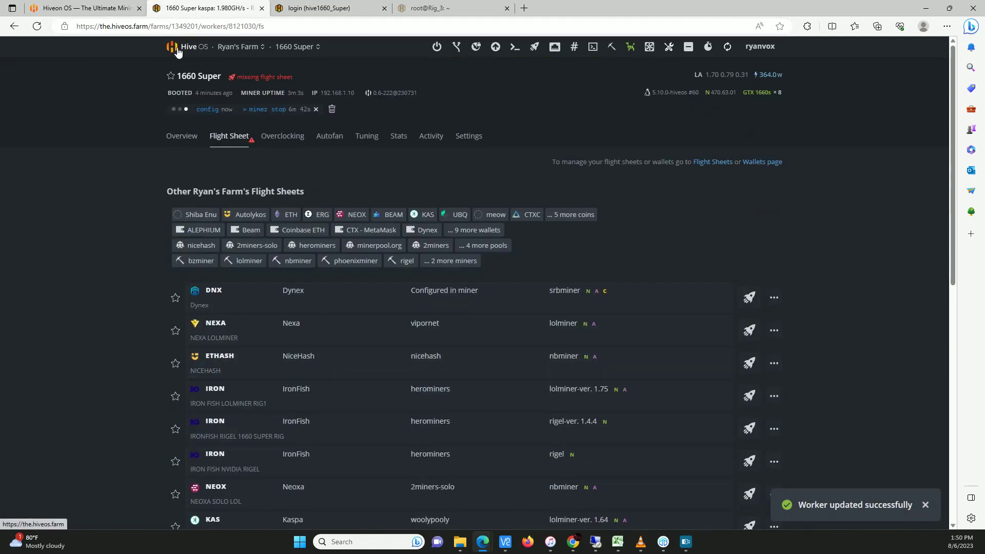
{"action": "left_click", "coordinate": [319, 8]}
{"action": "key", "text": "Return"}
Log into the rig shell and list available NVIDIA drivers with nvidia-driver-update --list
{"action": "type", "text": "user"}
{"action": "key", "text": "Return"}
{"action": "key", "text": "Return"}
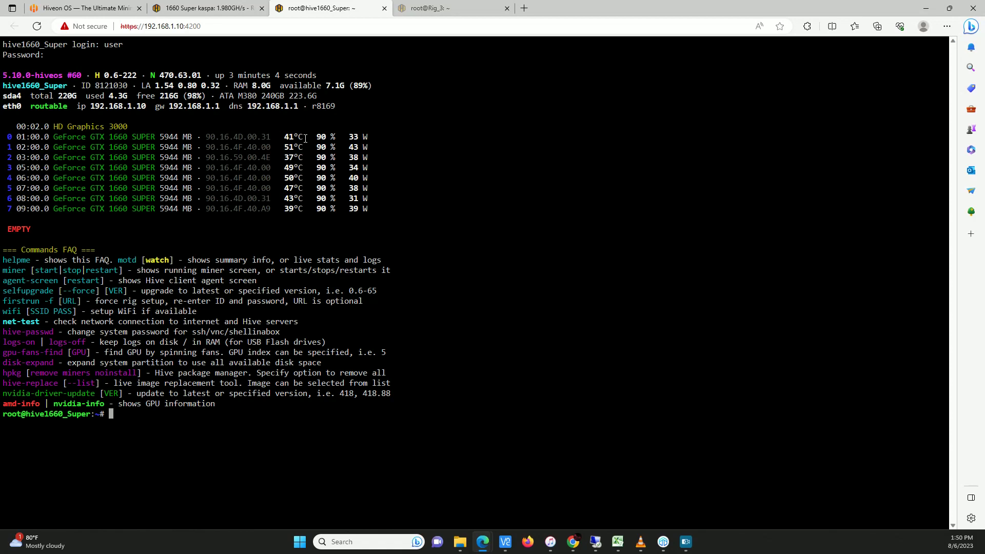
{"action": "type", "text": "nvidia-driver-update --list"}
{"action": "key", "text": "Return"}
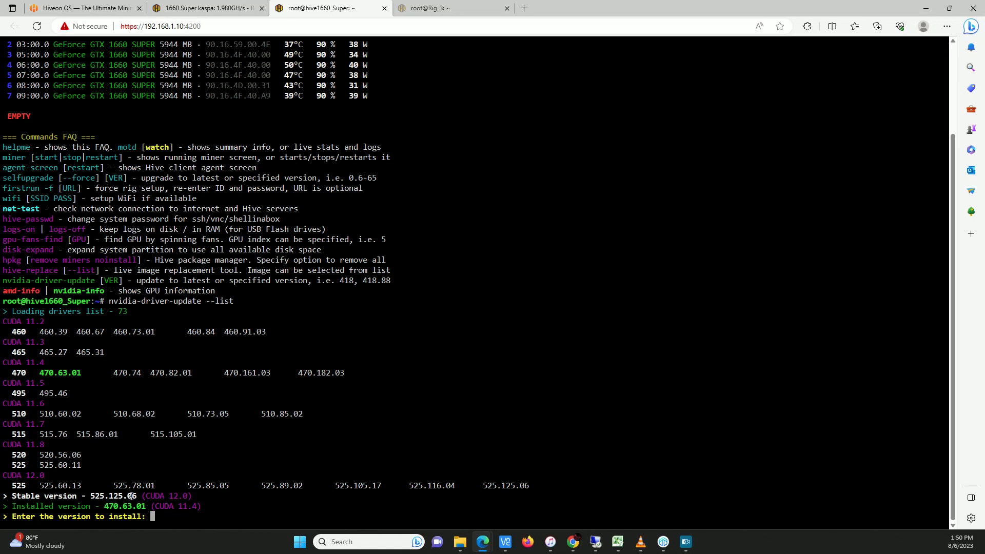
Install NVIDIA driver 525.125.06 in place of 470.63.01
{"action": "type", "text": "525.125.06"}
{"action": "key", "text": "Return"}
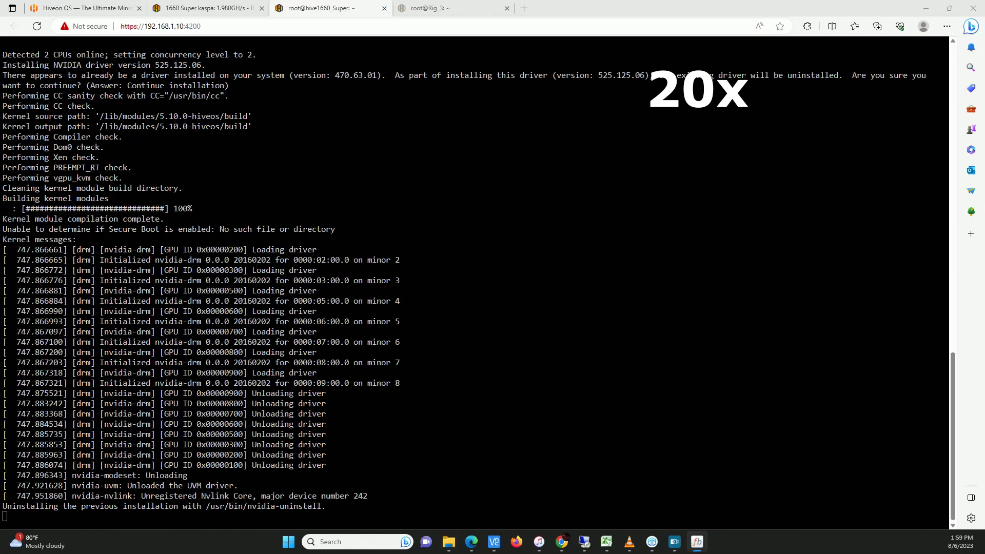
{"action": "left_click", "coordinate": [551, 542]}
{"action": "left_click", "coordinate": [926, 7]}
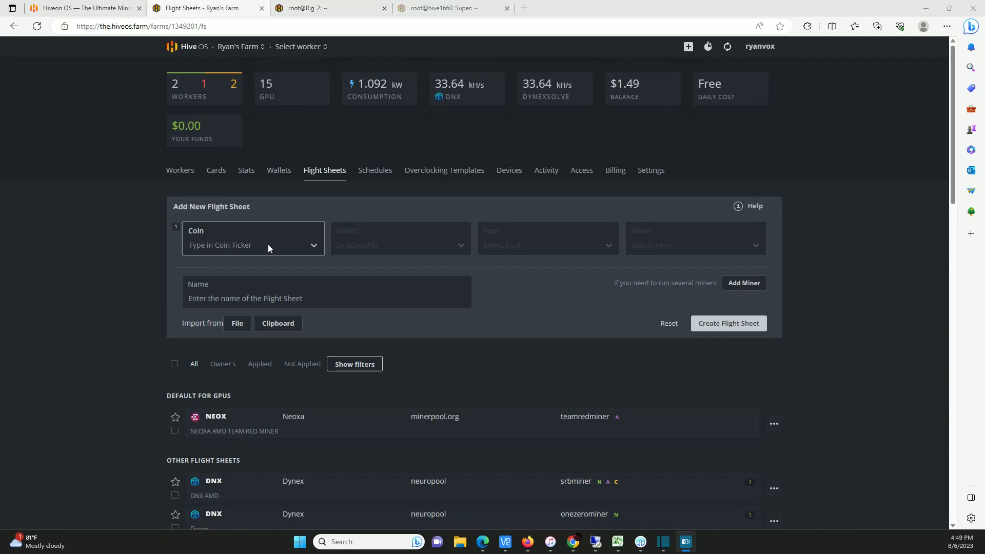
Choose coin DNX, the Dynex wallet and neuropool's US/Chicago server for the new flight sheet
{"action": "left_click", "coordinate": [268, 245]}
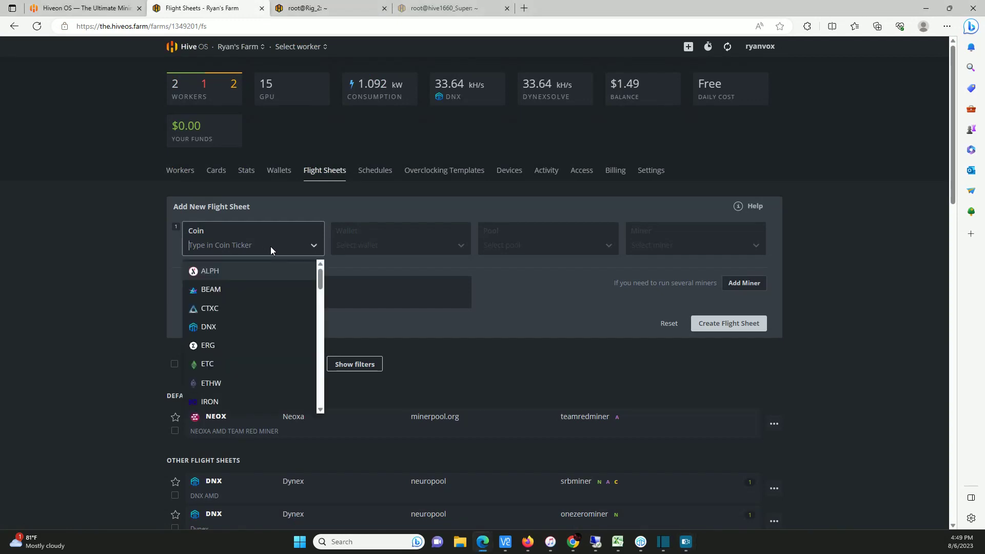
{"action": "left_click", "coordinate": [234, 326]}
{"action": "left_click", "coordinate": [394, 245]}
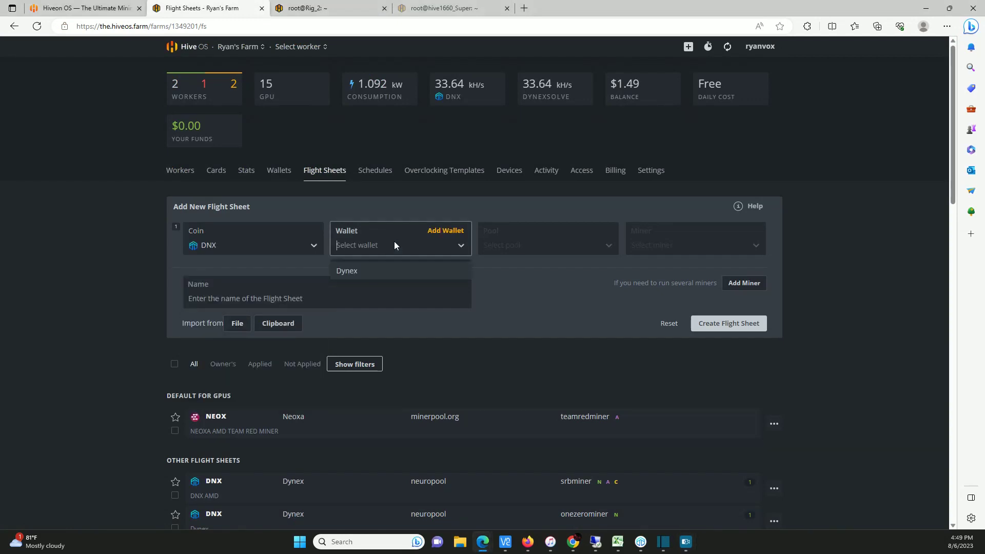
{"action": "left_click", "coordinate": [387, 273]}
{"action": "left_click", "coordinate": [531, 243]}
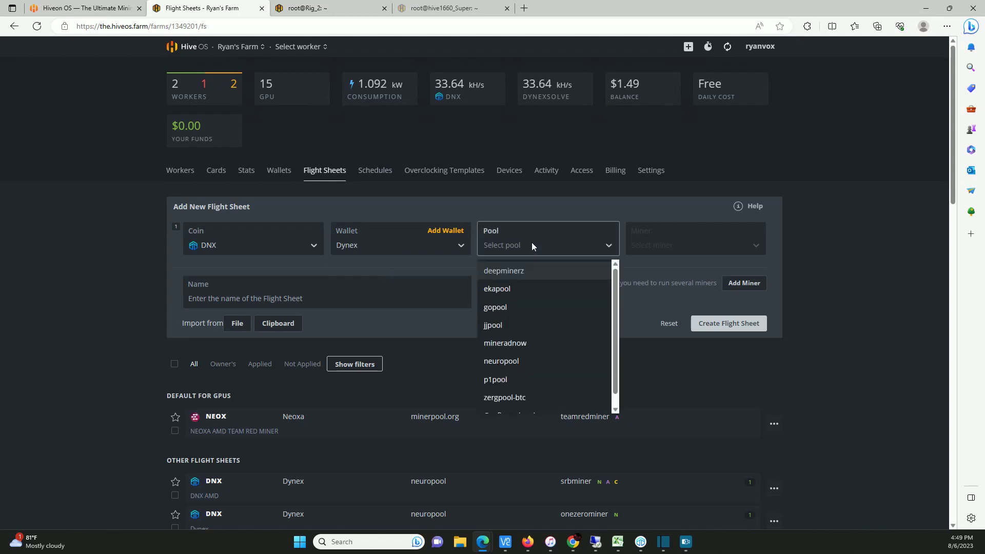
{"action": "left_click", "coordinate": [543, 361]}
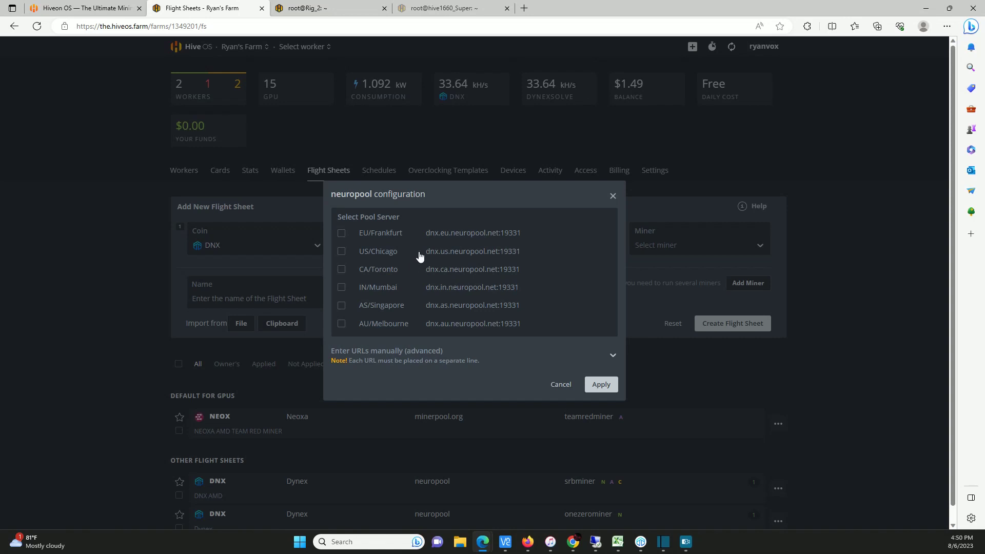
{"action": "left_click", "coordinate": [341, 253]}
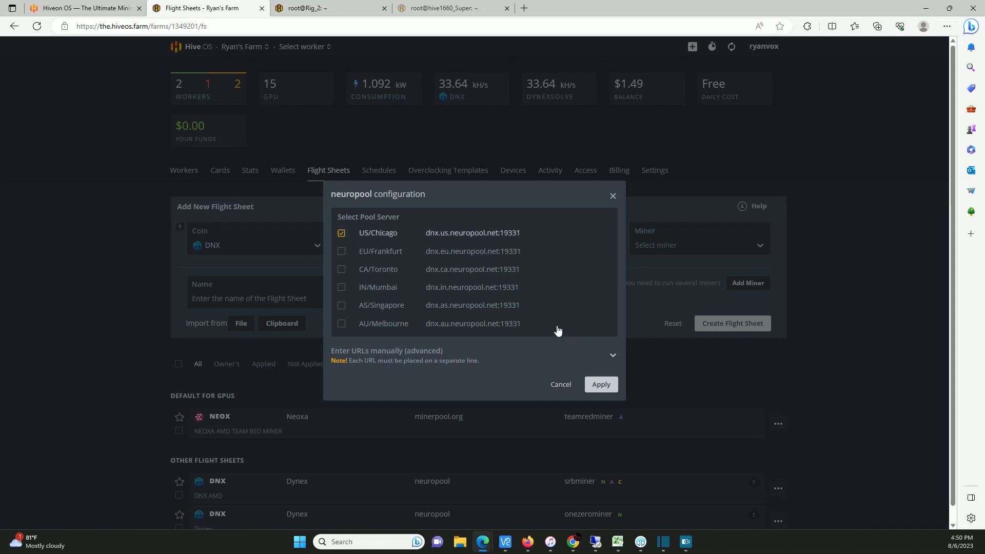
{"action": "left_click", "coordinate": [603, 383]}
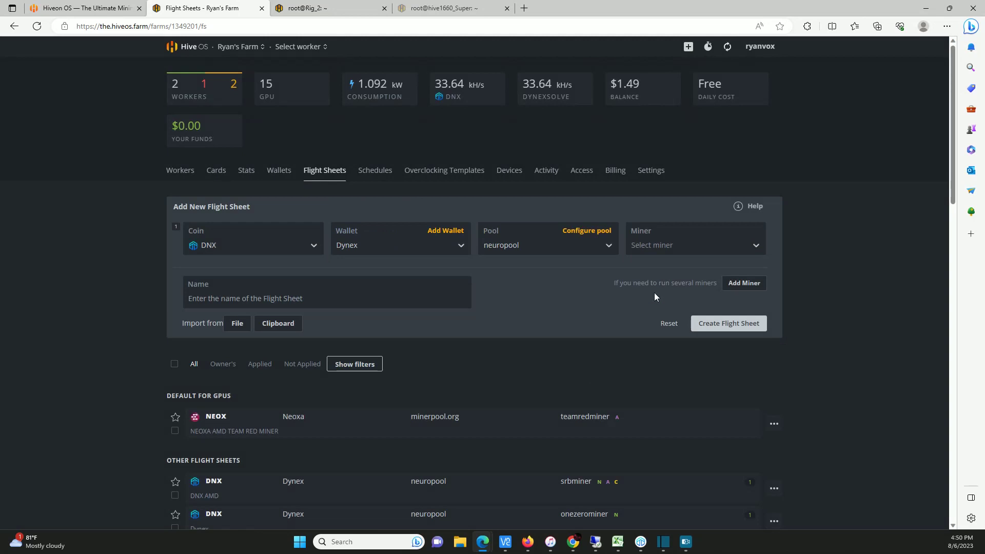
Set miner SRBMiner-MULTI, name the sheet 'DNX TEST' and create it
{"action": "left_click", "coordinate": [678, 248]}
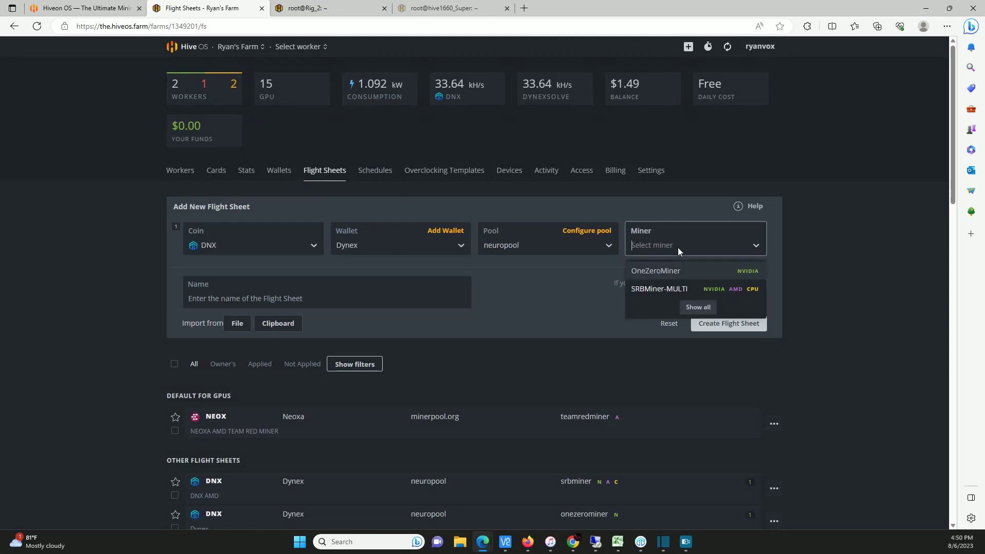
{"action": "left_click", "coordinate": [686, 292]}
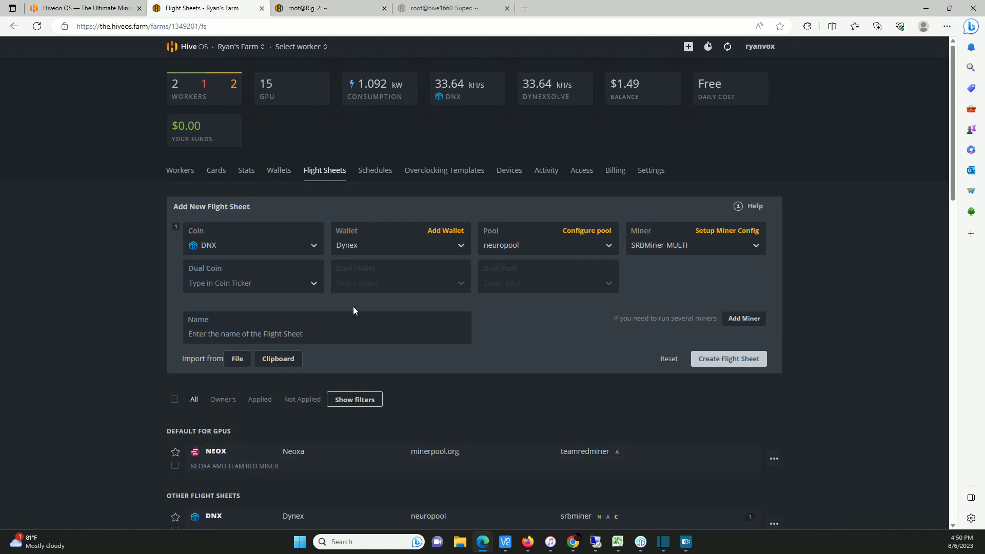
{"action": "left_click", "coordinate": [265, 333]}
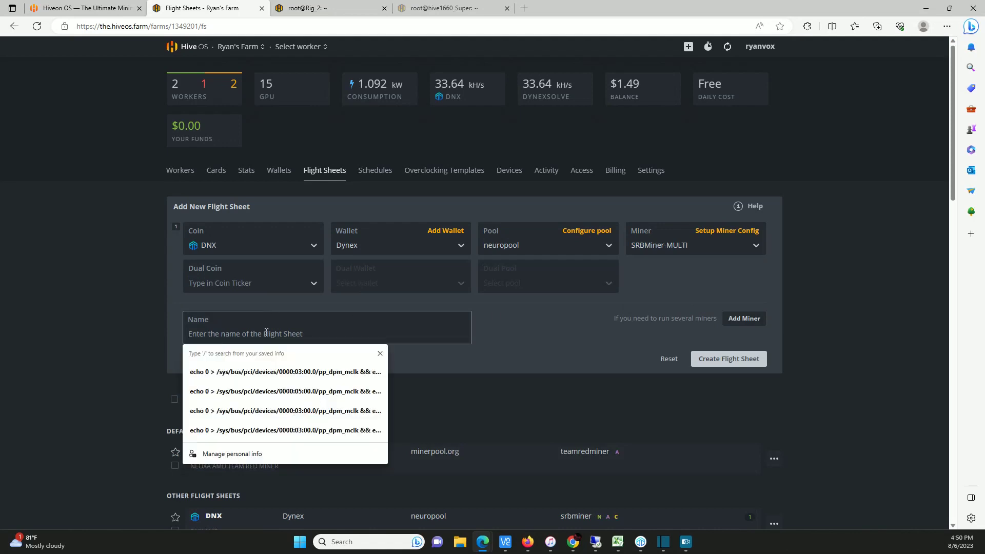
{"action": "type", "text": "DNX"}
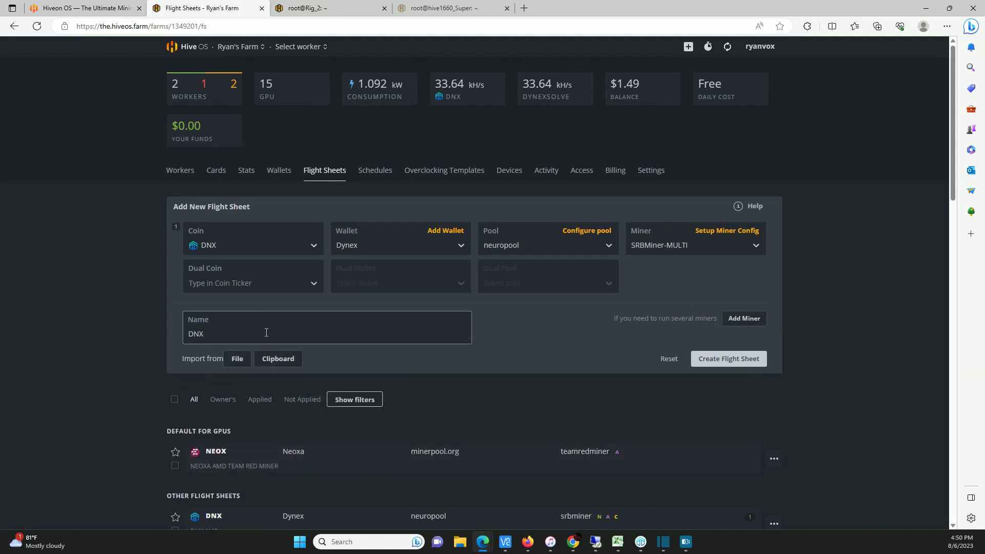
{"action": "type", "text": " TEST"}
{"action": "left_click", "coordinate": [763, 359]}
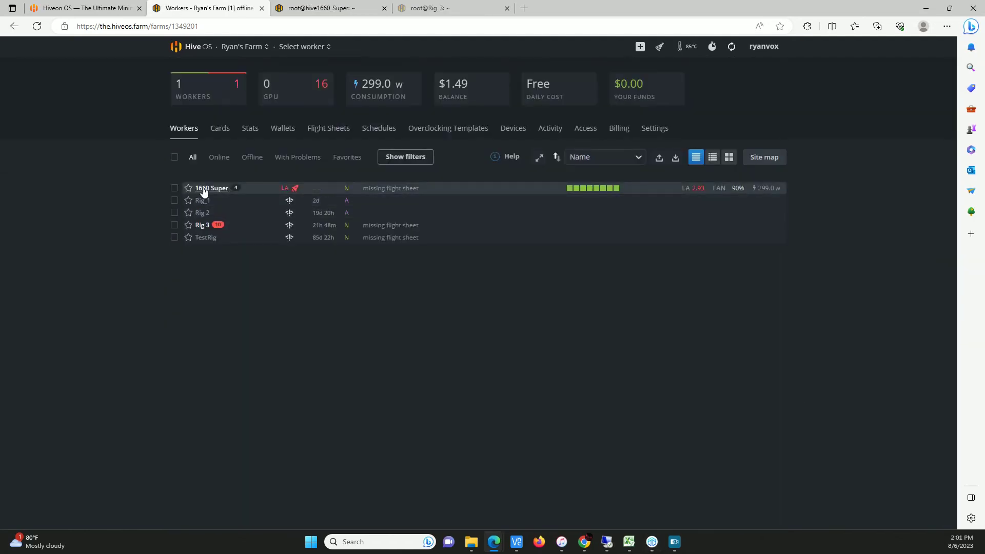
Apply the DNX Dynex flight sheet to the 1660 Super worker from its Flight Sheet tab
{"action": "left_click", "coordinate": [205, 189]}
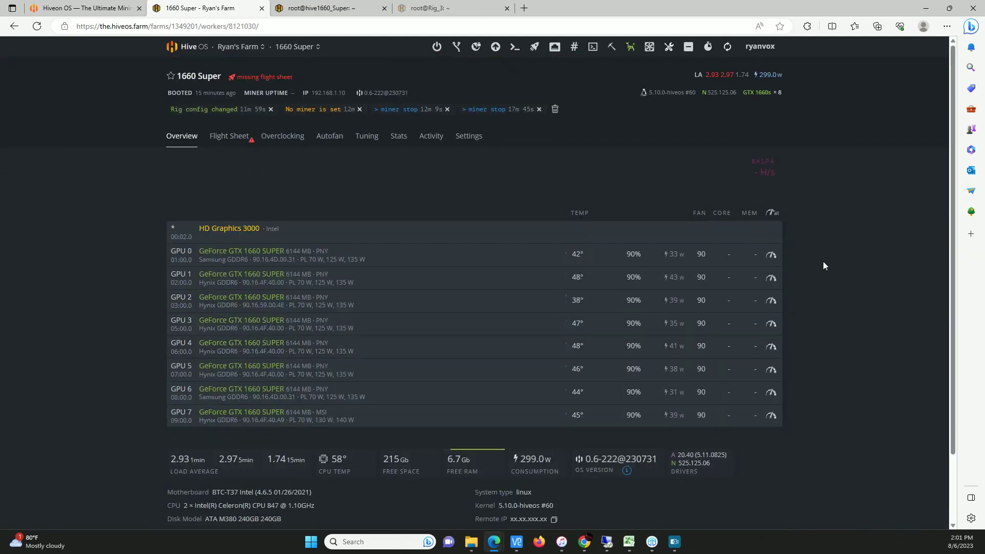
{"action": "scroll", "coordinate": [821, 279], "scroll_direction": "down", "scroll_amount": 2}
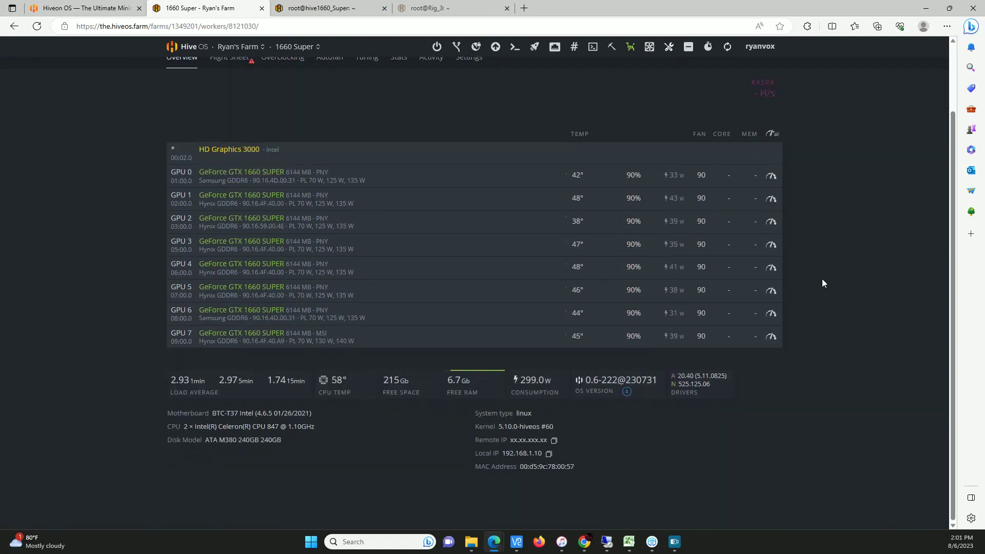
{"action": "scroll", "coordinate": [688, 464], "scroll_direction": "up", "scroll_amount": 2}
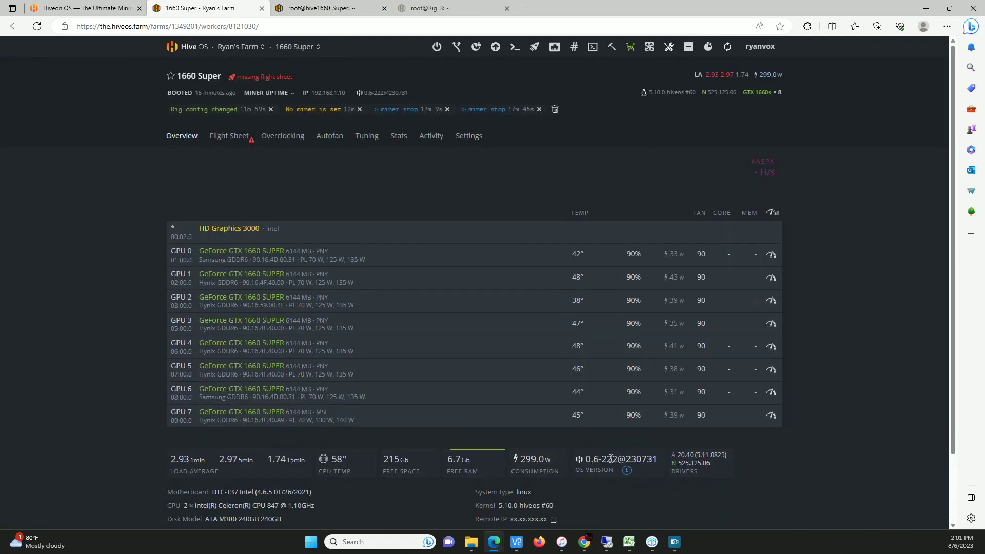
{"action": "left_click", "coordinate": [226, 143]}
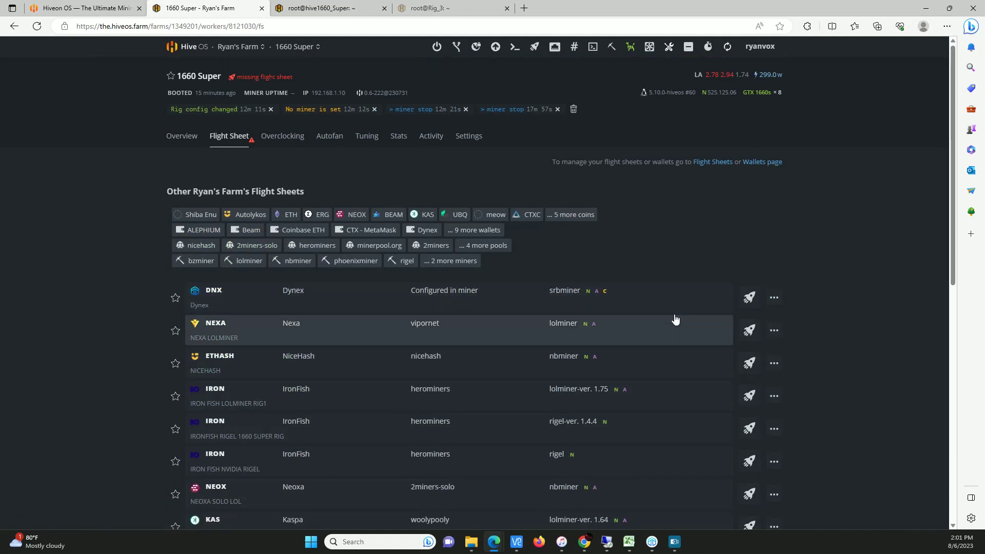
{"action": "left_click", "coordinate": [749, 298]}
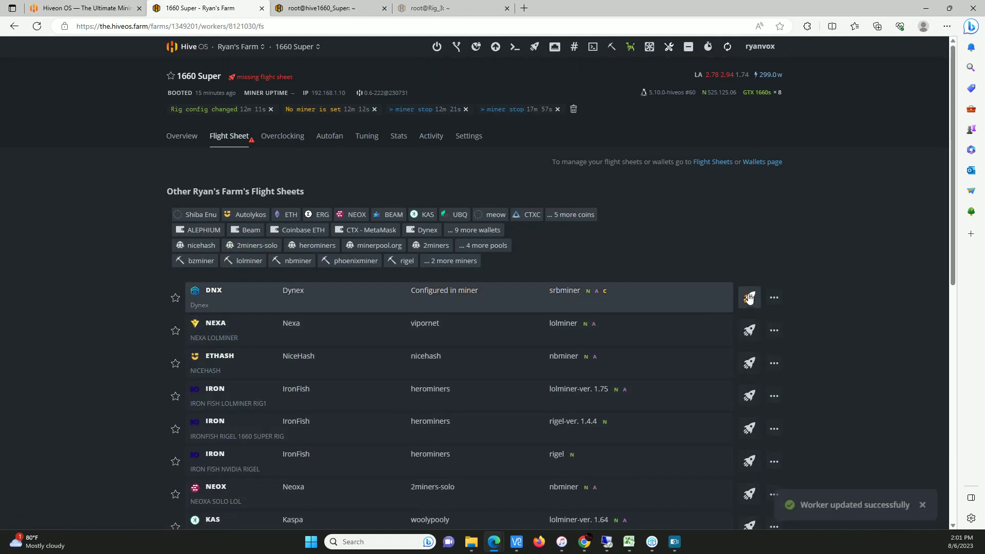
{"action": "left_click", "coordinate": [332, 9]}
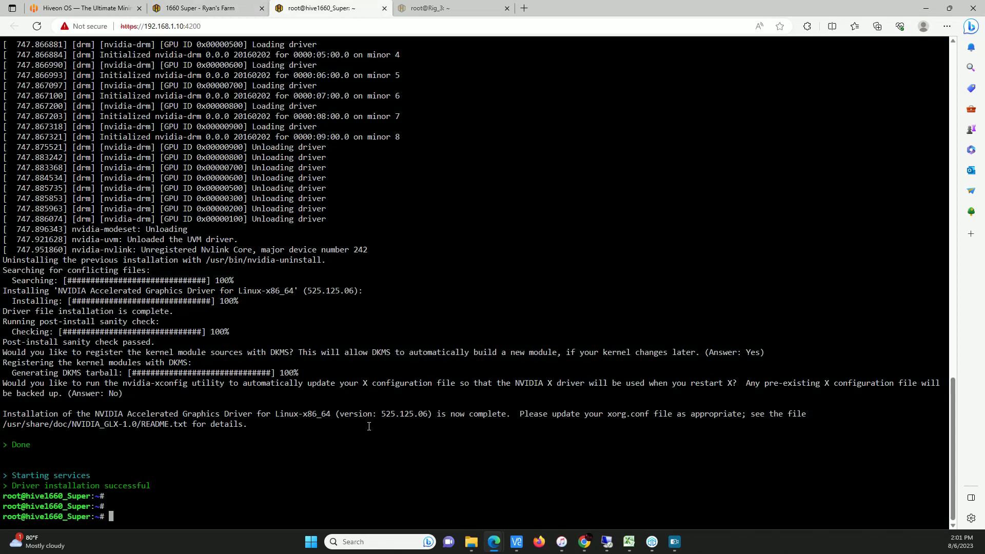
Run 'miner' in the rig shell to watch OneZeroMiner's accepted Dynex shares
{"action": "type", "text": "miner"}
{"action": "key", "text": "Return"}
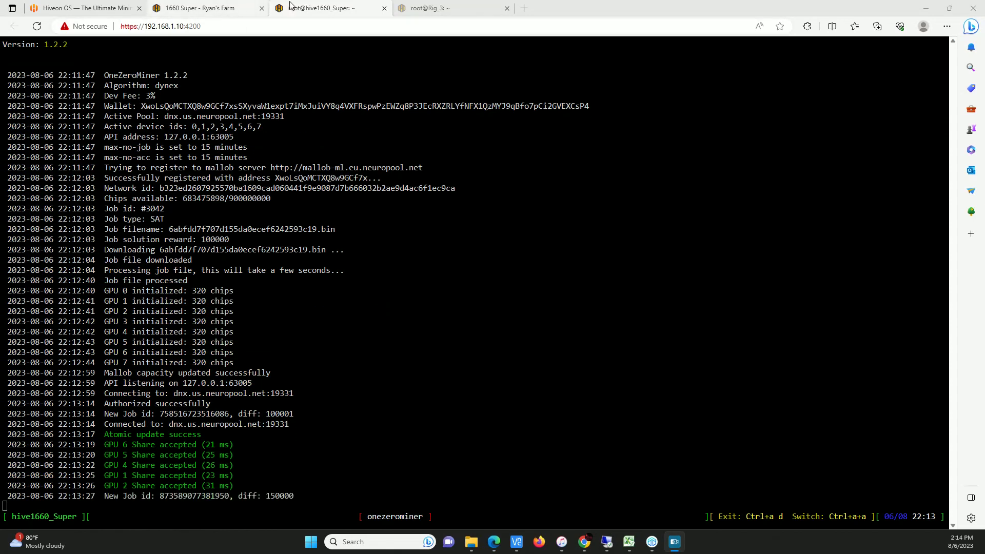
{"action": "left_click", "coordinate": [202, 8]}
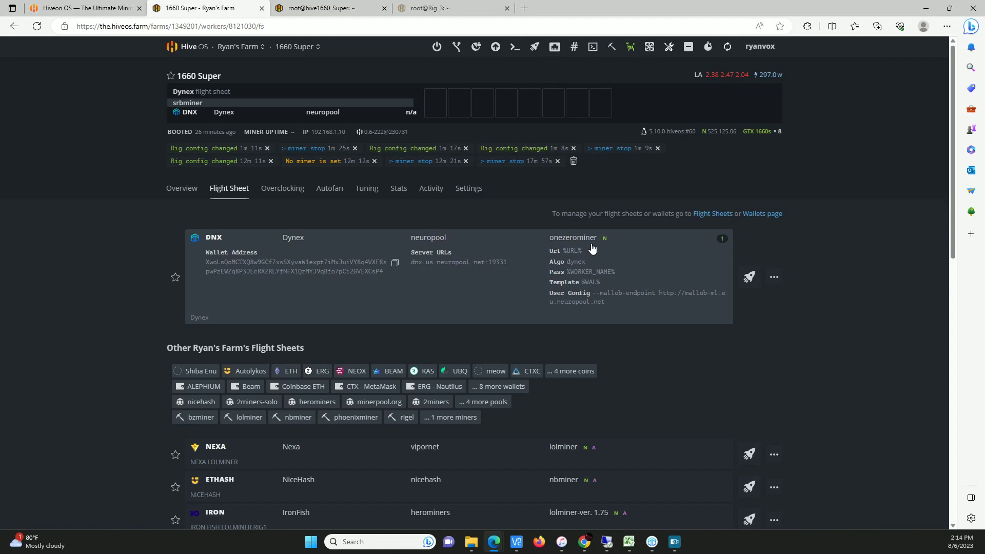
Review the applied Dynex flight sheet's OneZeroMiner config and keep OneZeroMiner as miner
{"action": "left_click", "coordinate": [322, 8]}
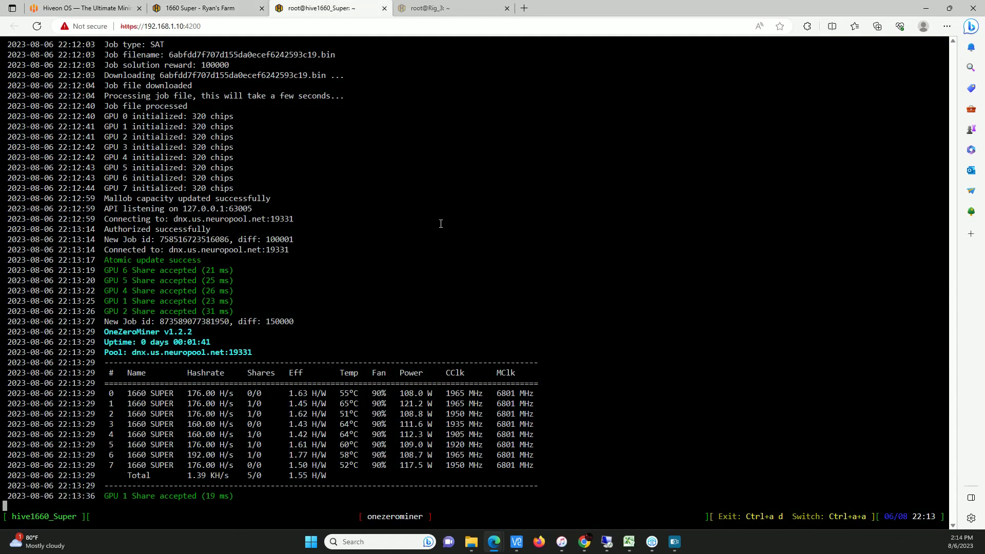
{"action": "left_click", "coordinate": [205, 8]}
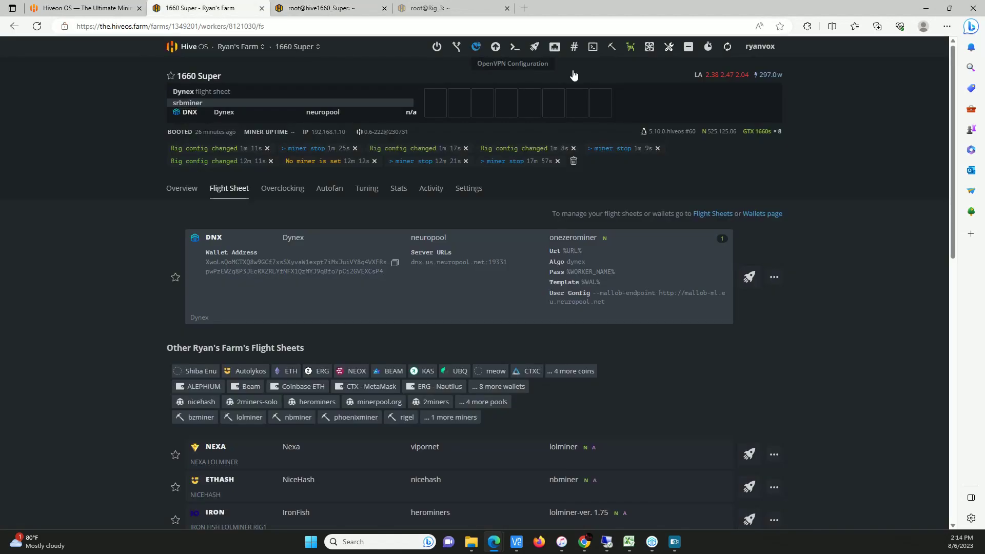
{"action": "left_click", "coordinate": [774, 277]}
{"action": "left_click", "coordinate": [747, 308]}
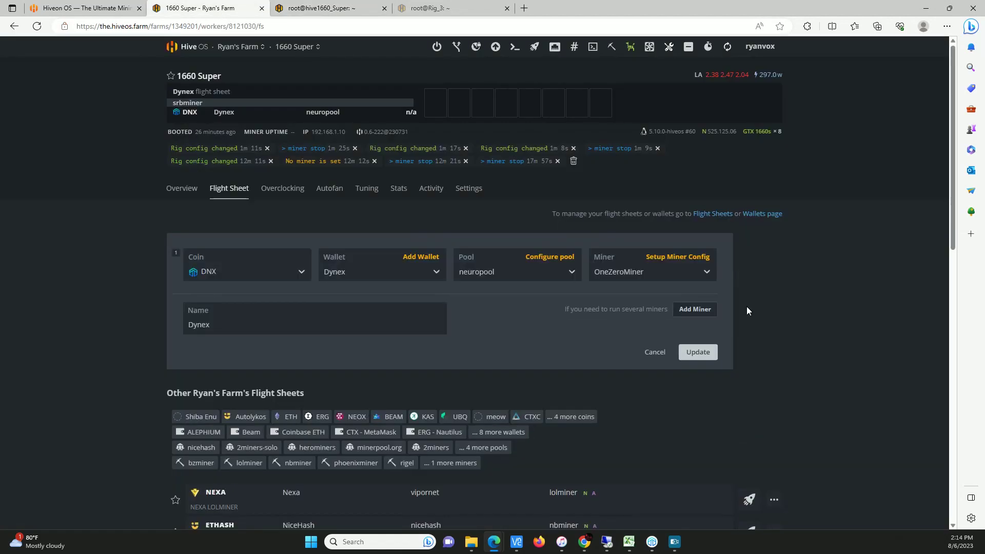
{"action": "left_click", "coordinate": [691, 257]}
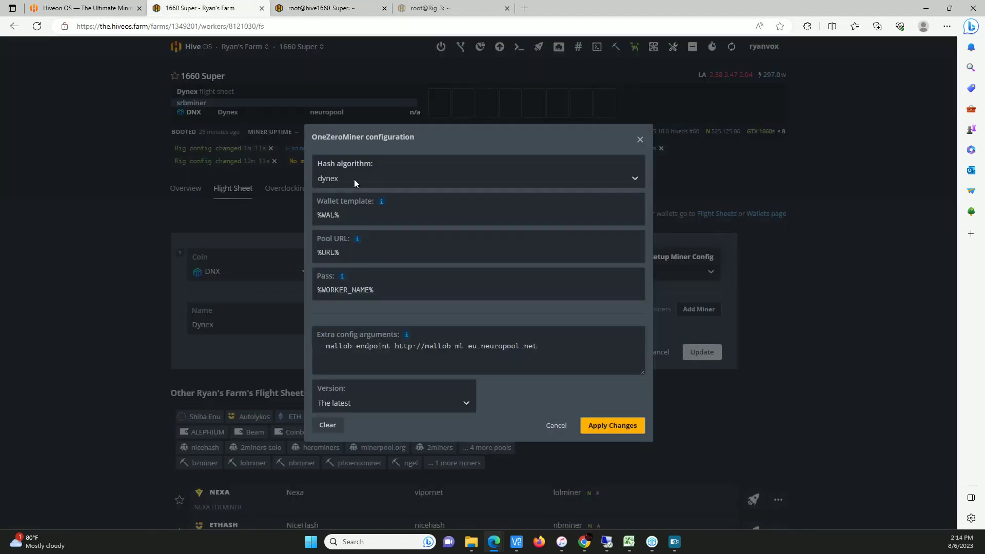
{"action": "left_click", "coordinate": [640, 140]}
{"action": "left_click", "coordinate": [709, 270]}
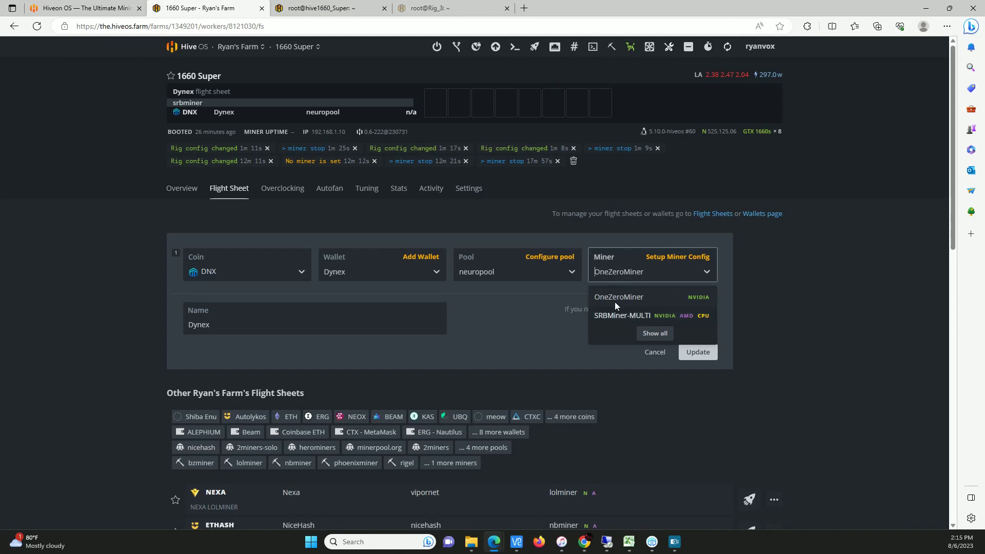
{"action": "left_click", "coordinate": [776, 292]}
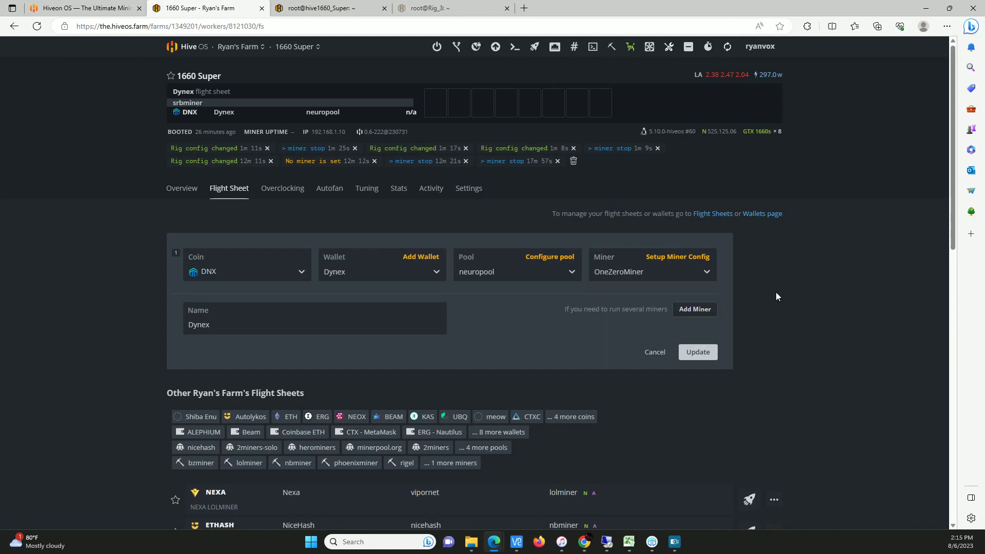
Recheck the miner output and view the worker's GPU overview at 1470 core
{"action": "left_click", "coordinate": [308, 10]}
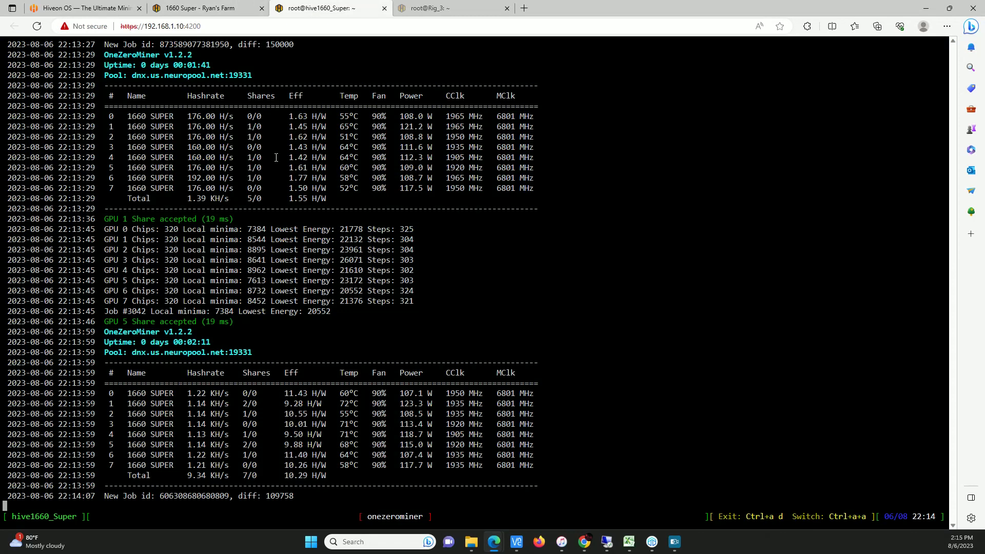
{"action": "left_click", "coordinate": [205, 9]}
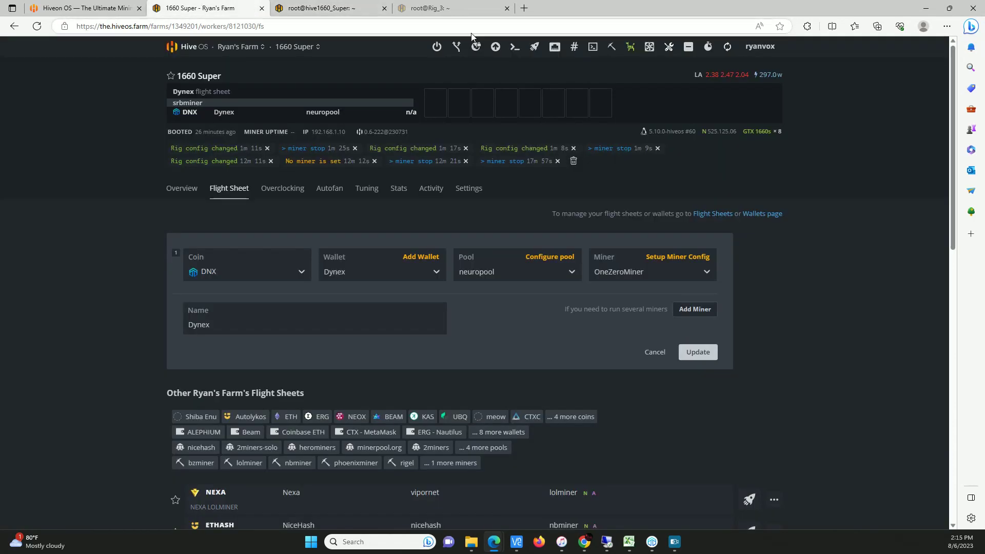
{"action": "left_click", "coordinate": [179, 190]}
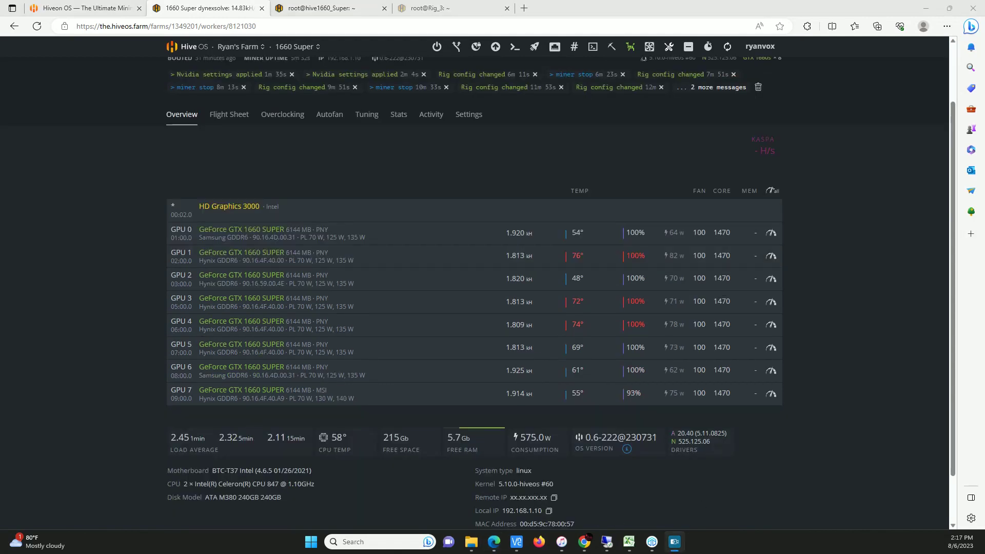
{"action": "left_click_drag", "start_coordinate": [984, 213], "coordinate": [616, 80]}
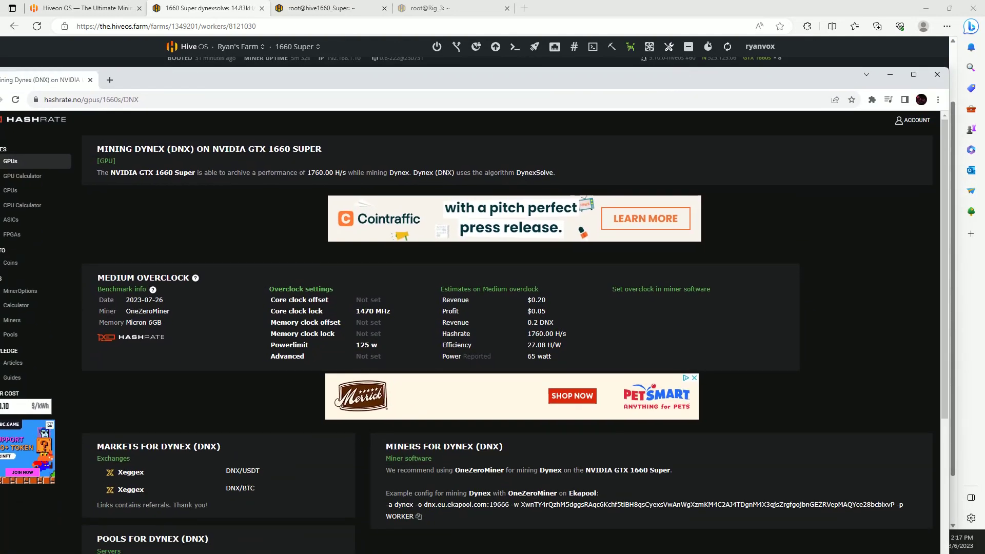
Confirm the 1470 MHz core clock lock on hashrate.no's GTX 1660 Super Dynex benchmark
{"action": "left_click", "coordinate": [914, 75]}
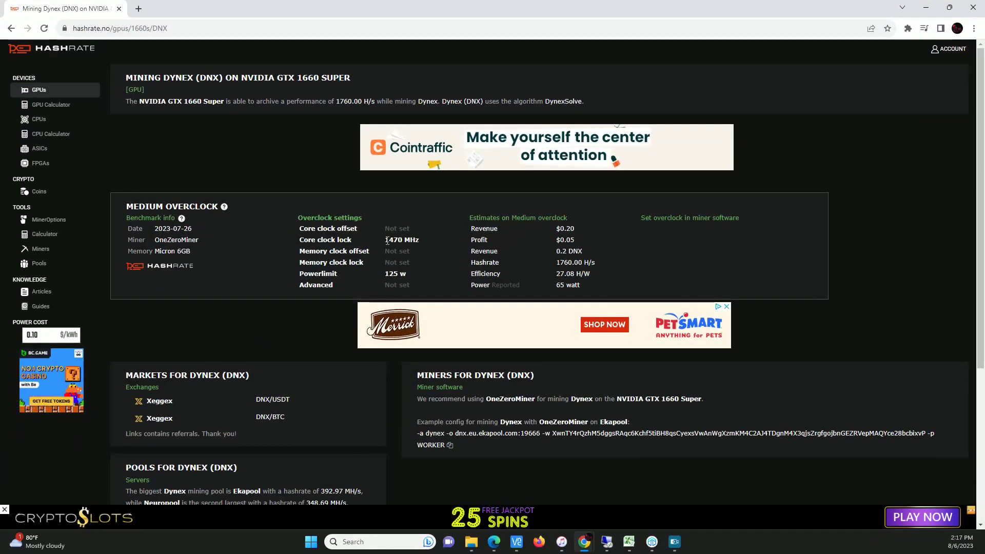
{"action": "left_click_drag", "start_coordinate": [383, 241], "coordinate": [433, 242]}
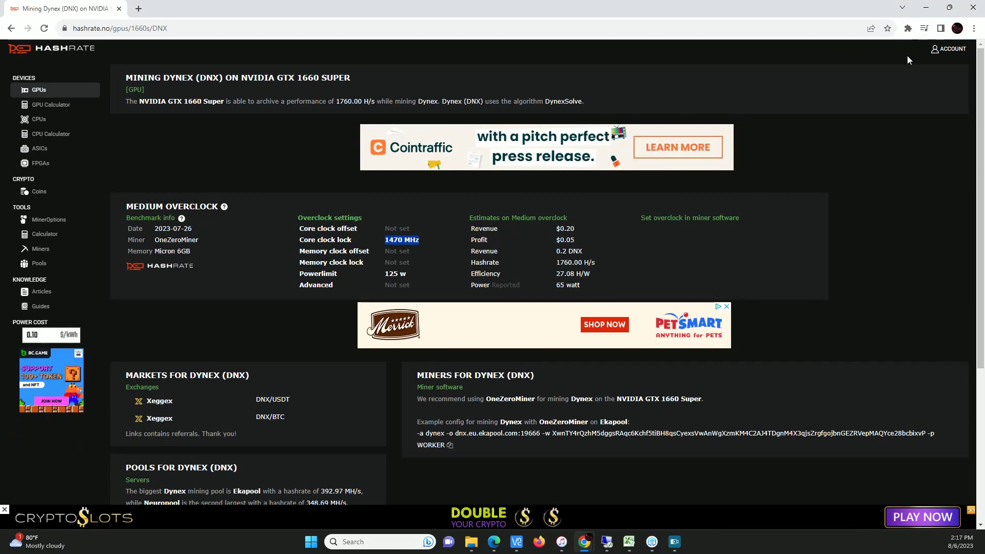
{"action": "left_click", "coordinate": [927, 9]}
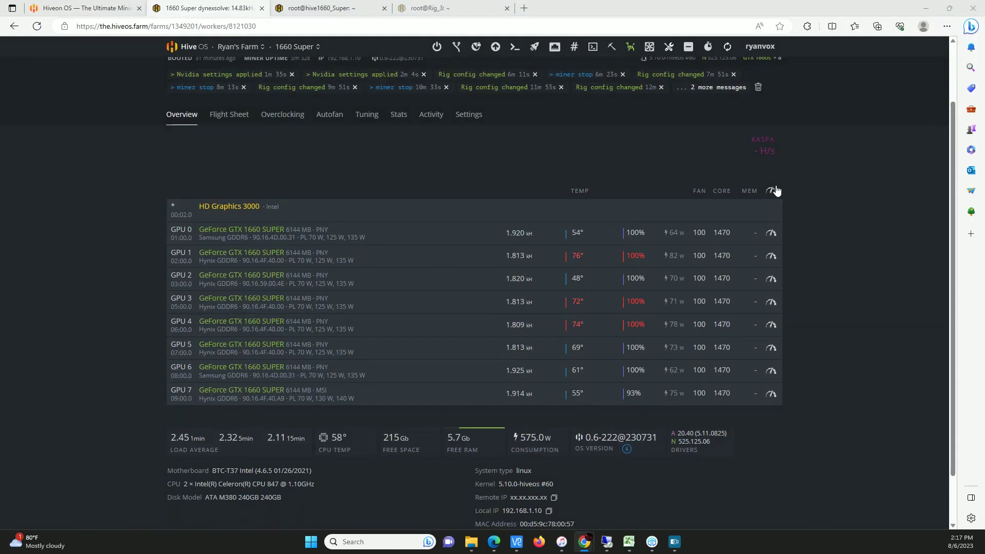
Inspect the all-GPU overclock settings without changes and refresh the worker's GPU stats
{"action": "left_click", "coordinate": [774, 190]}
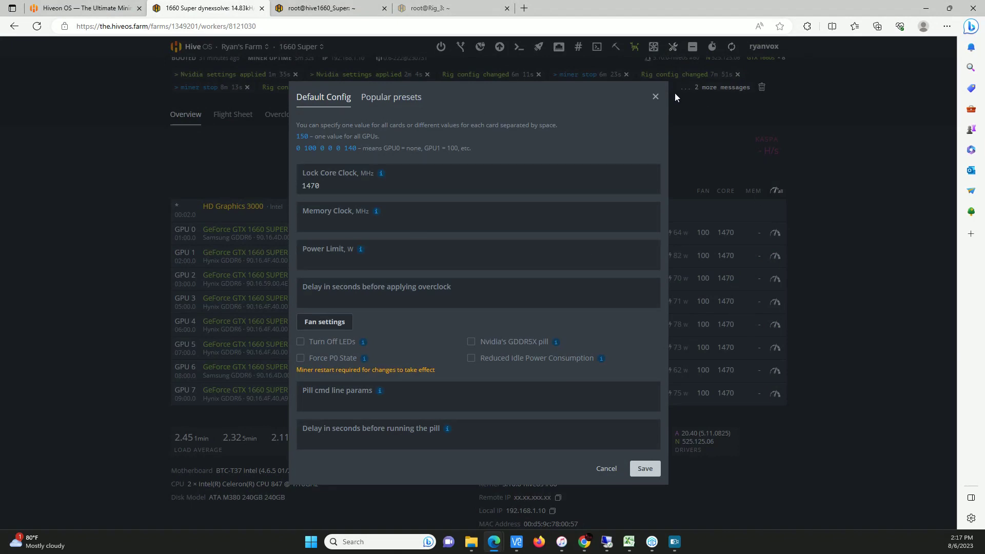
{"action": "left_click", "coordinate": [655, 96]}
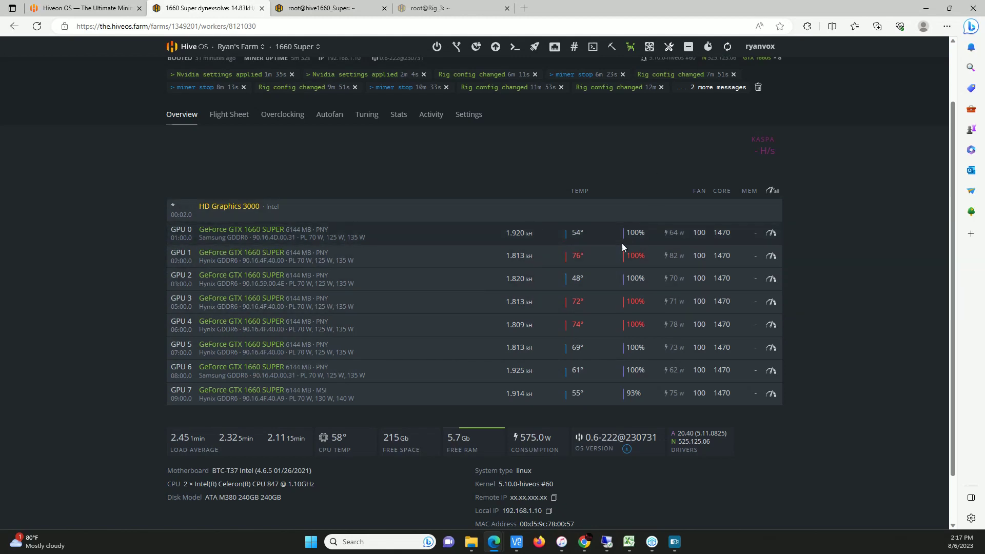
{"action": "left_click", "coordinate": [728, 48]}
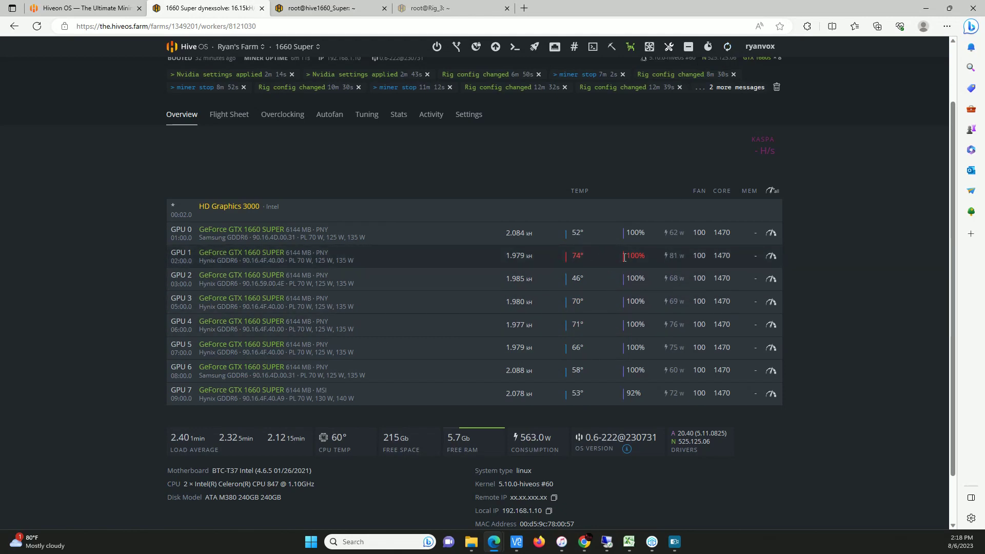
{"action": "scroll", "coordinate": [800, 266], "scroll_direction": "up", "scroll_amount": 2}
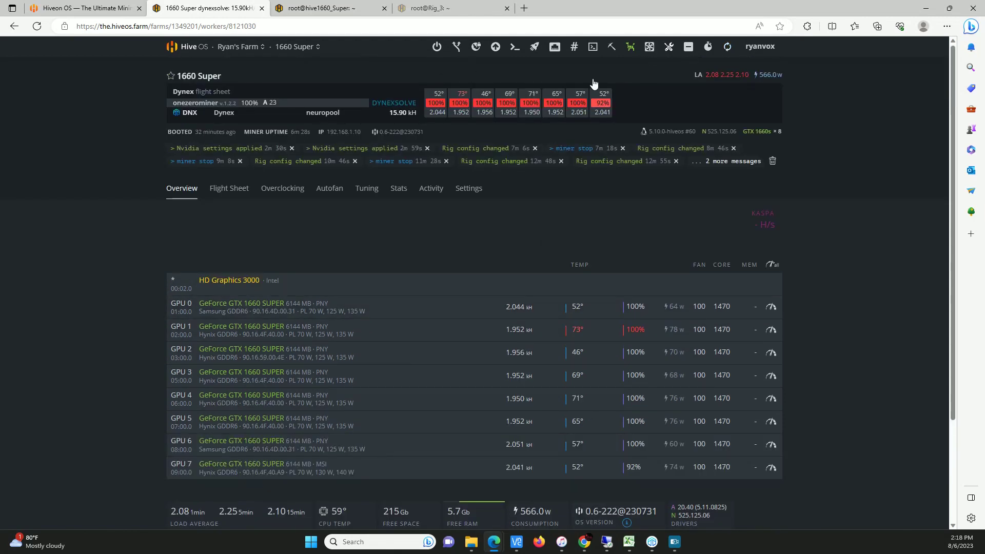
{"action": "scroll", "coordinate": [781, 433], "scroll_direction": "down", "scroll_amount": 2}
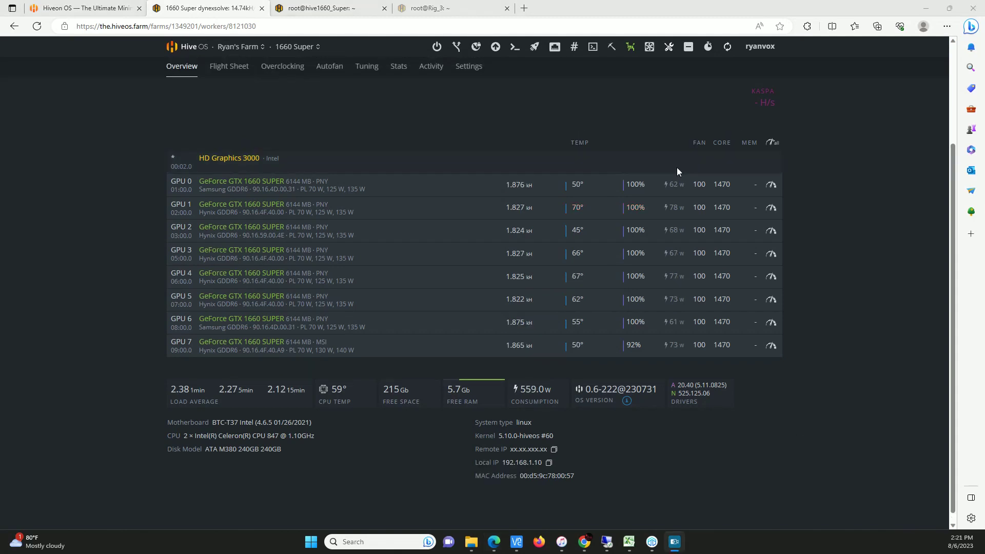
Refresh again to confirm eight GPUs mining Dynex at 1470 core, 14.74 kH total
{"action": "left_click", "coordinate": [730, 47]}
{"action": "scroll", "coordinate": [847, 165], "scroll_direction": "down", "scroll_amount": 1}
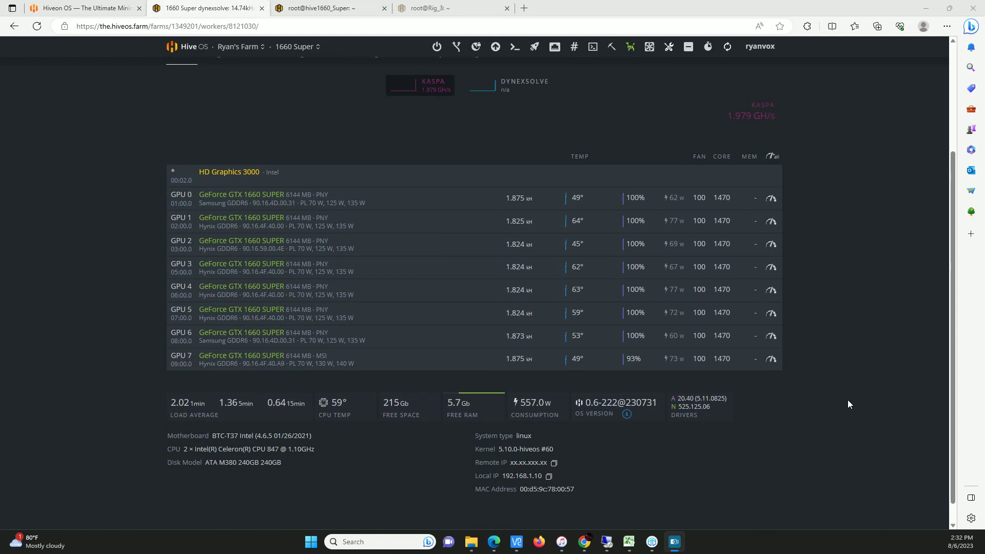
{"action": "scroll", "coordinate": [534, 367], "scroll_direction": "up", "scroll_amount": 1}
{"action": "scroll", "coordinate": [534, 366], "scroll_direction": "up", "scroll_amount": 3}
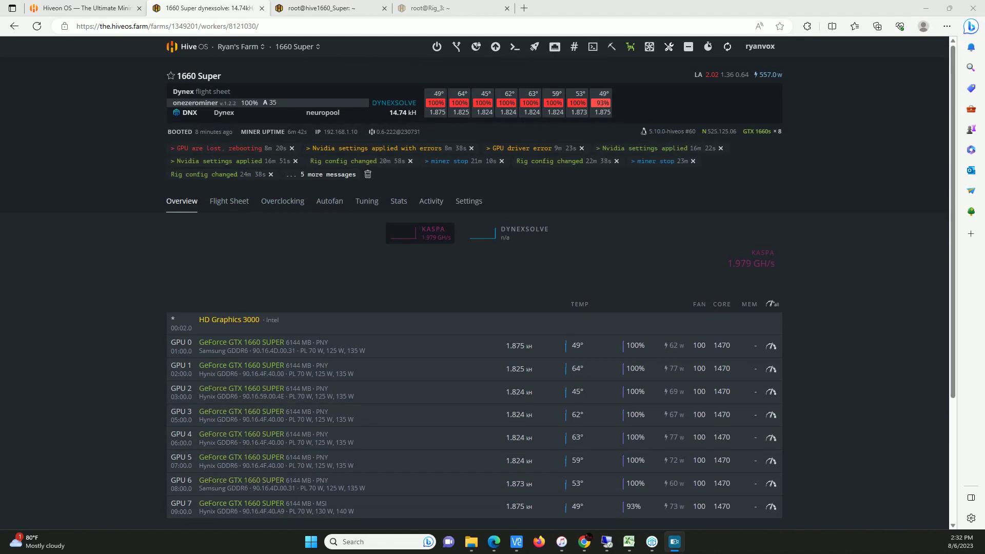
{"action": "left_click_drag", "start_coordinate": [984, 45], "coordinate": [213, 46]}
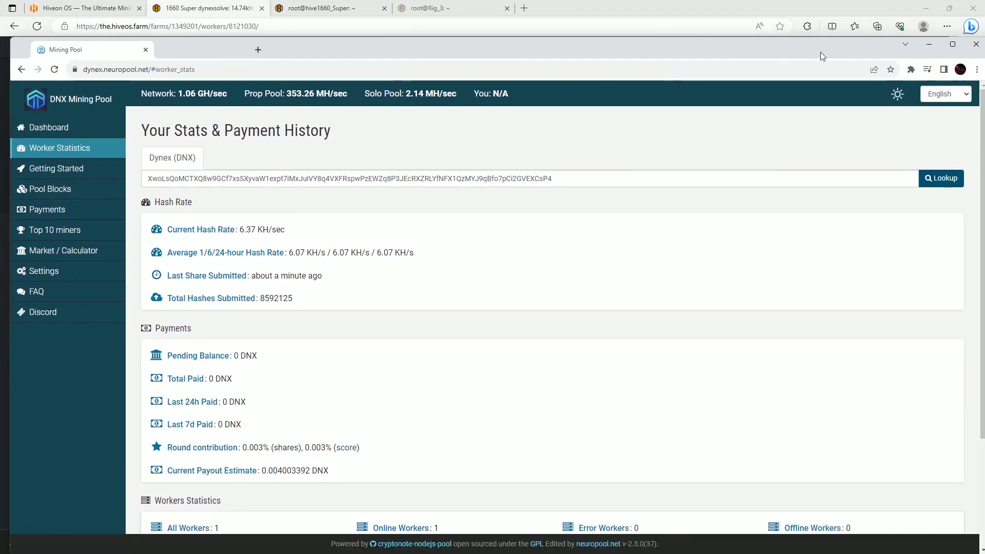
Maximize Neuropool's worker stats to show 1660_Super at 6.37 KH/s, then open a blank tab
{"action": "left_click", "coordinate": [952, 44]}
{"action": "scroll", "coordinate": [439, 310], "scroll_direction": "down", "scroll_amount": 3}
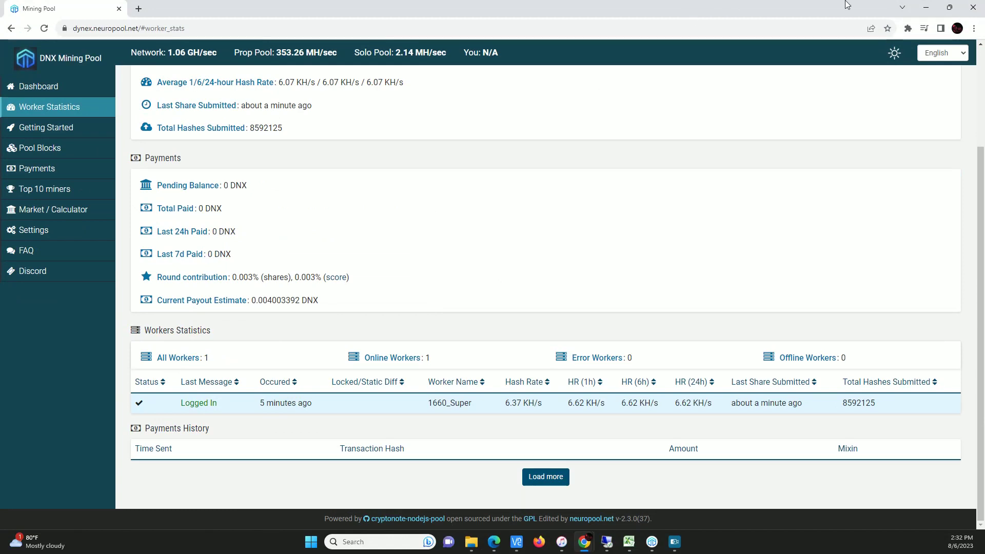
{"action": "left_click", "coordinate": [138, 9]}
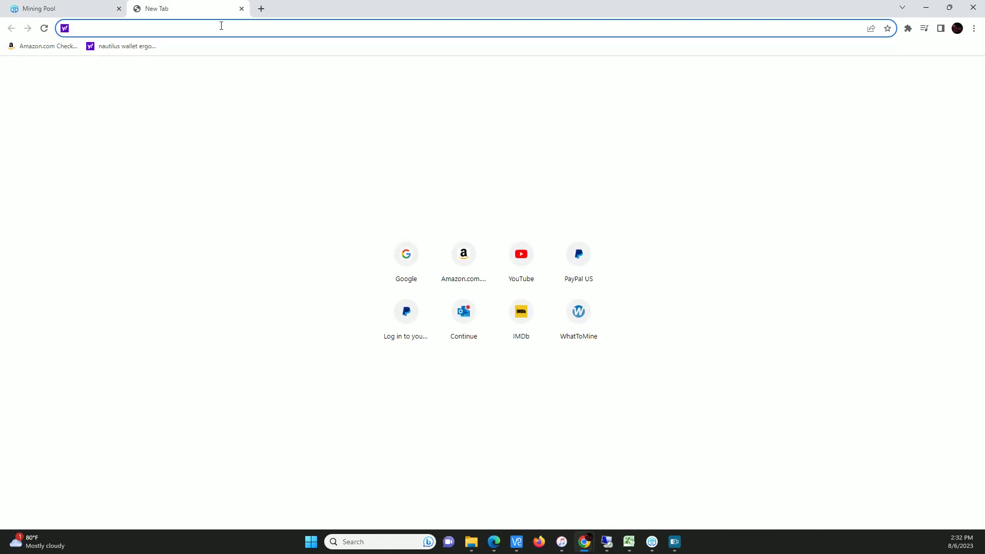
On WhatToMine, calculate Dynex at 14.74 kh/s and 560 W and scroll to the results
{"action": "type", "text": "what"}
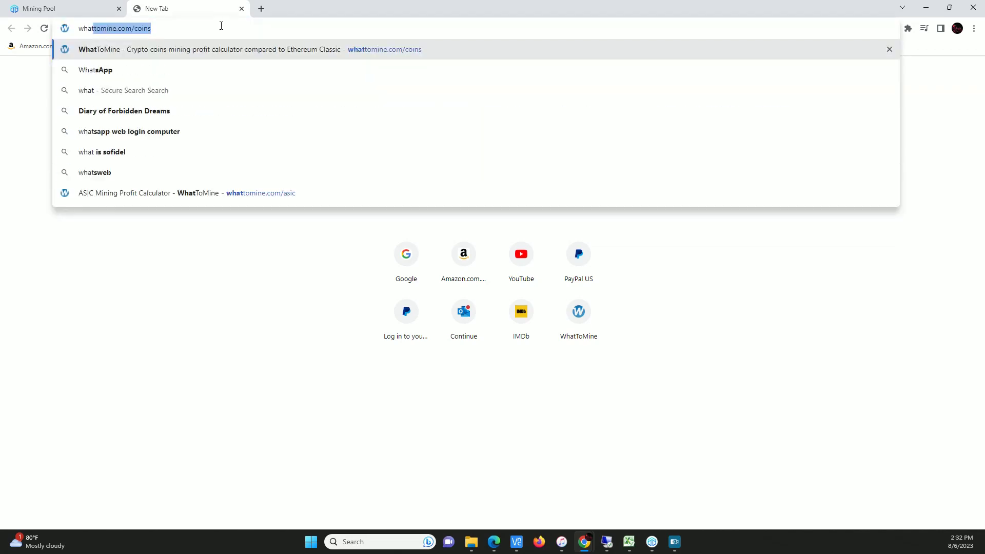
{"action": "key", "text": "Return"}
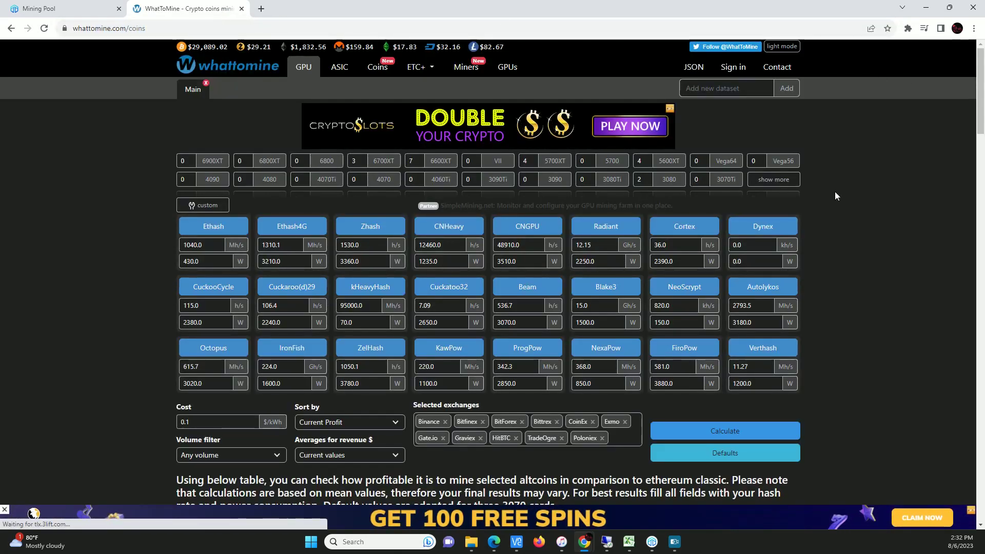
{"action": "left_click_drag", "start_coordinate": [752, 246], "coordinate": [667, 256]}
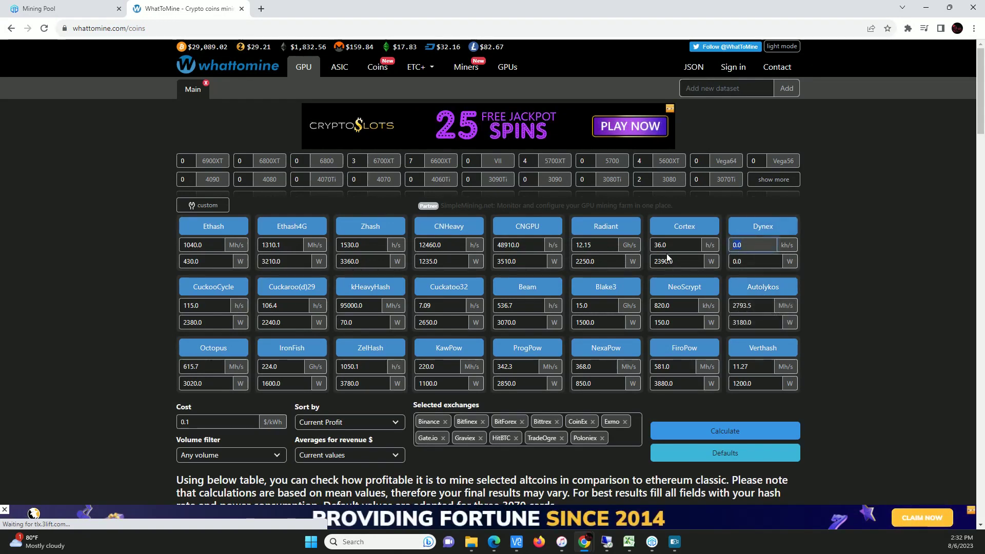
{"action": "type", "text": "14.74"}
{"action": "key", "text": "Tab"}
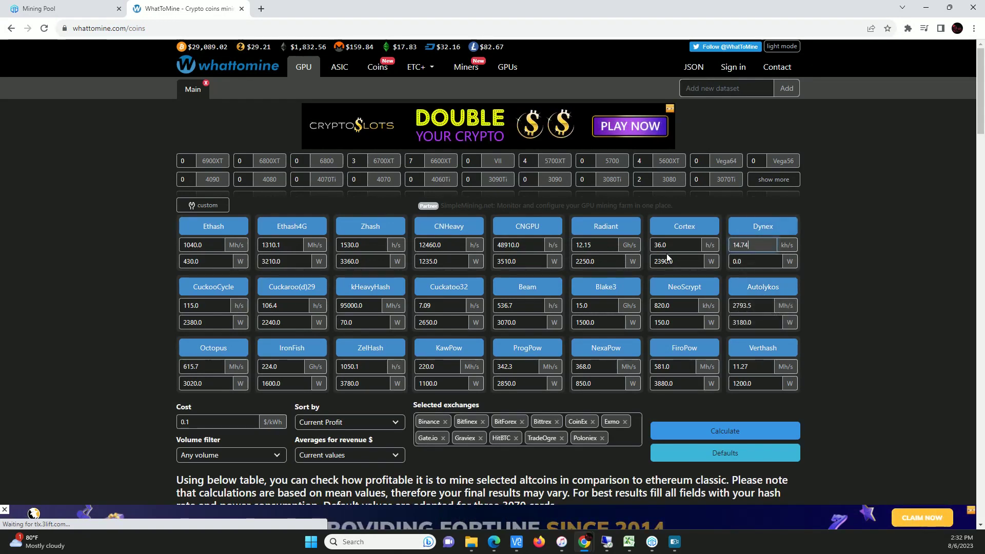
{"action": "type", "text": "560"}
{"action": "left_click", "coordinate": [707, 432]}
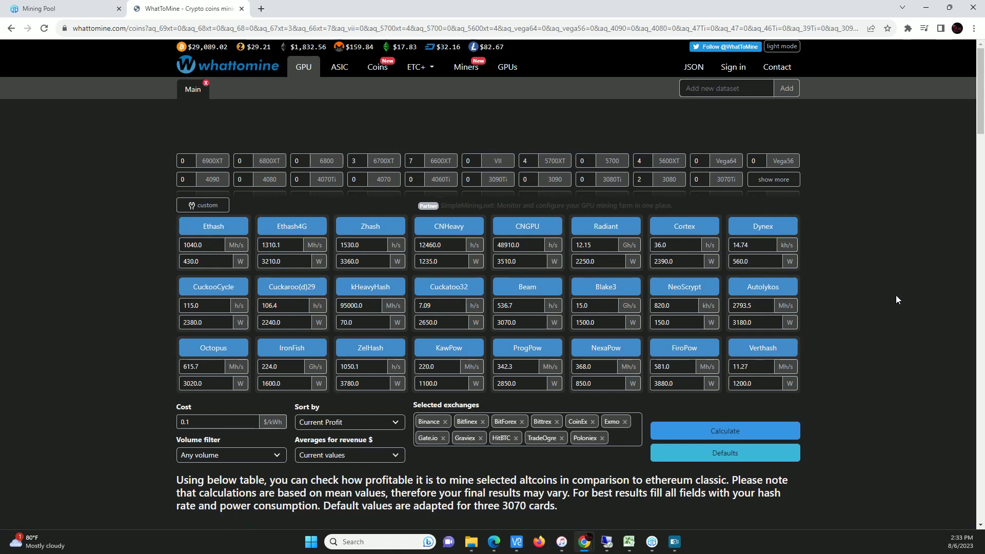
{"action": "scroll", "coordinate": [896, 294], "scroll_direction": "down", "scroll_amount": 4}
{"action": "scroll", "coordinate": [896, 329], "scroll_direction": "down", "scroll_amount": 2}
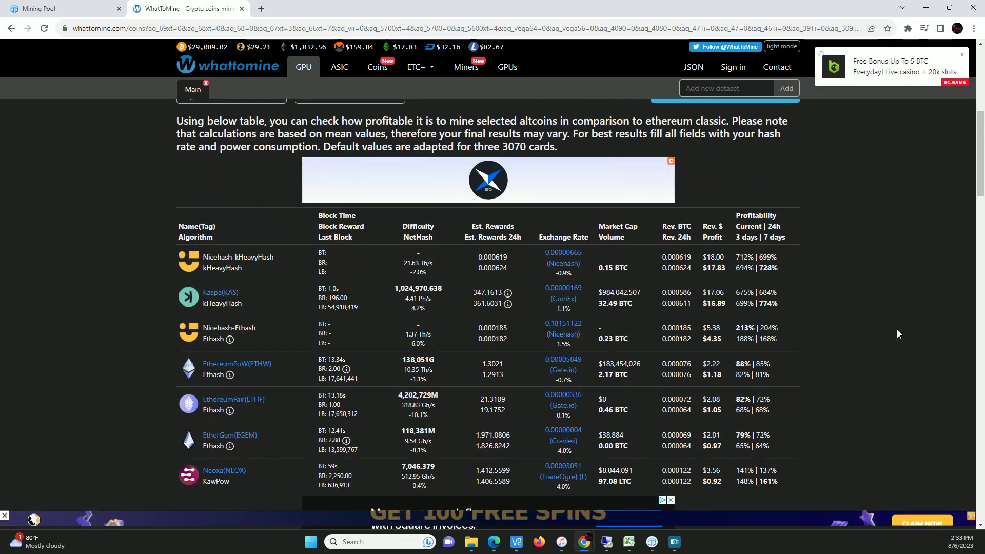
{"action": "scroll", "coordinate": [897, 330], "scroll_direction": "down", "scroll_amount": 4}
{"action": "scroll", "coordinate": [193, 326], "scroll_direction": "down", "scroll_amount": 3}
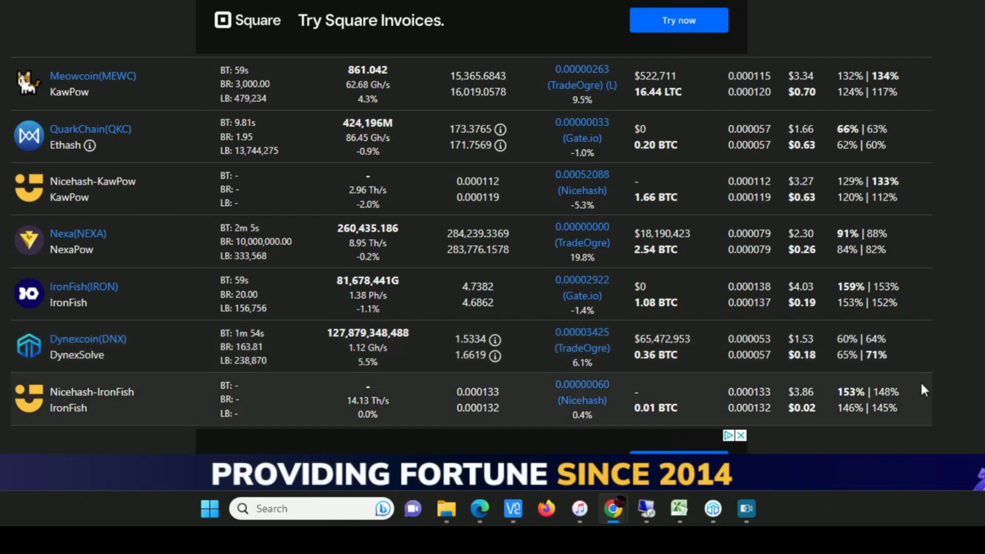
Highlight the Dynexcoin row's $1.53 daily revenue and $0.18 profit
{"action": "left_click_drag", "start_coordinate": [825, 354], "coordinate": [789, 337]}
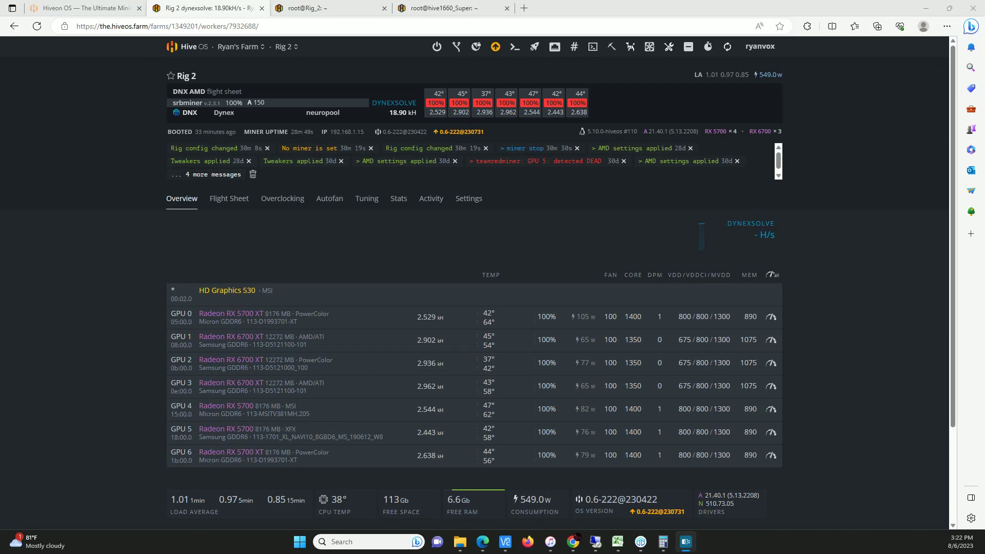
{"action": "left_click", "coordinate": [228, 198]}
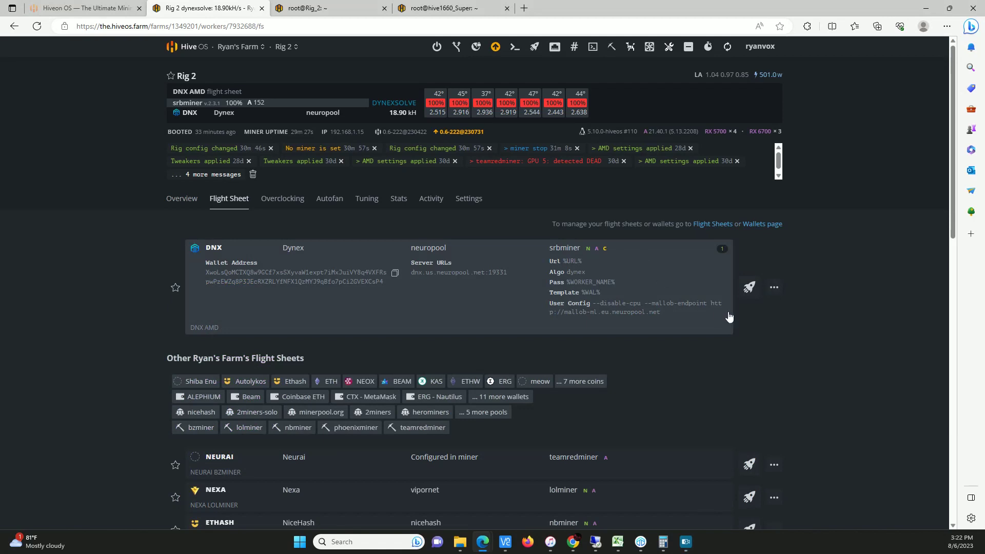
{"action": "left_click", "coordinate": [774, 287]}
{"action": "left_click", "coordinate": [741, 307]}
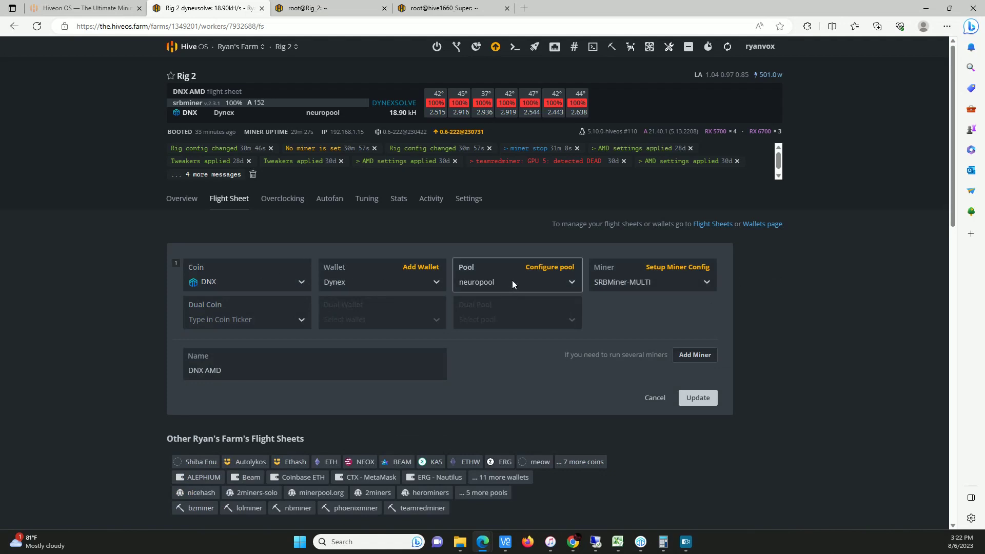
{"action": "left_click", "coordinate": [680, 282]}
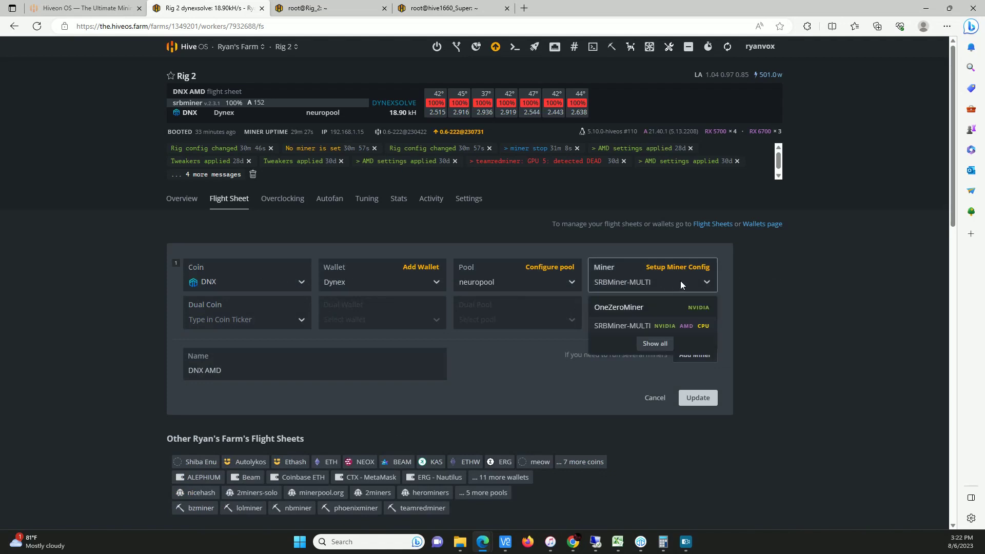
{"action": "left_click", "coordinate": [658, 266]}
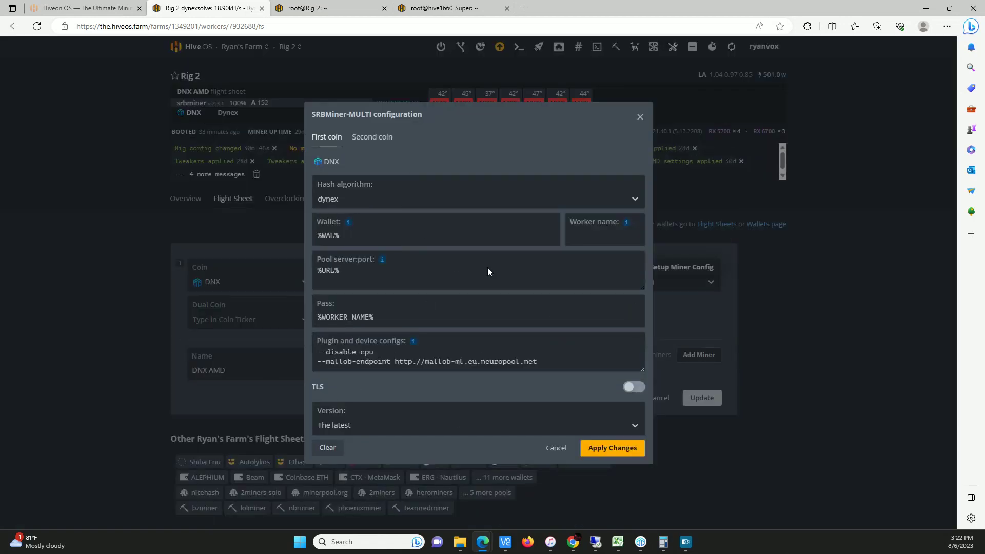
{"action": "left_click", "coordinate": [640, 118]}
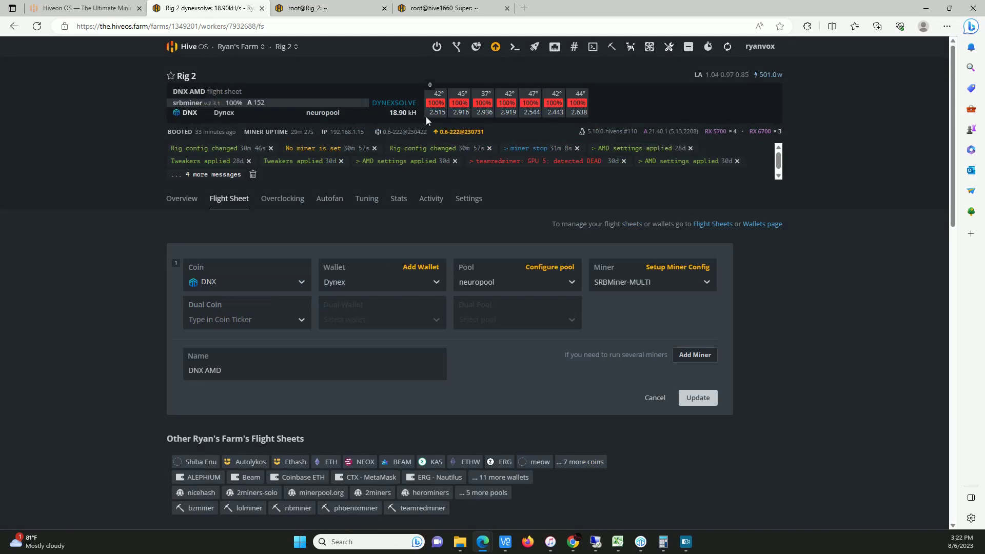
{"action": "mouse_move", "coordinate": [279, 52]}
{"action": "left_click", "coordinate": [184, 201]}
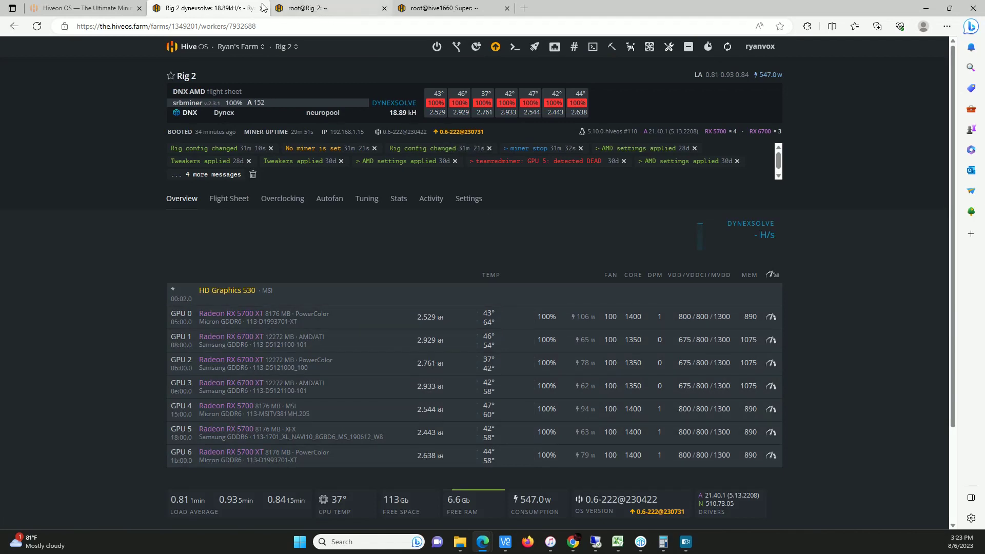
Check Rig 2's srbminer terminal log, then its OS 0.6-222 and Z170A board details, closing the version popup
{"action": "left_click", "coordinate": [318, 8]}
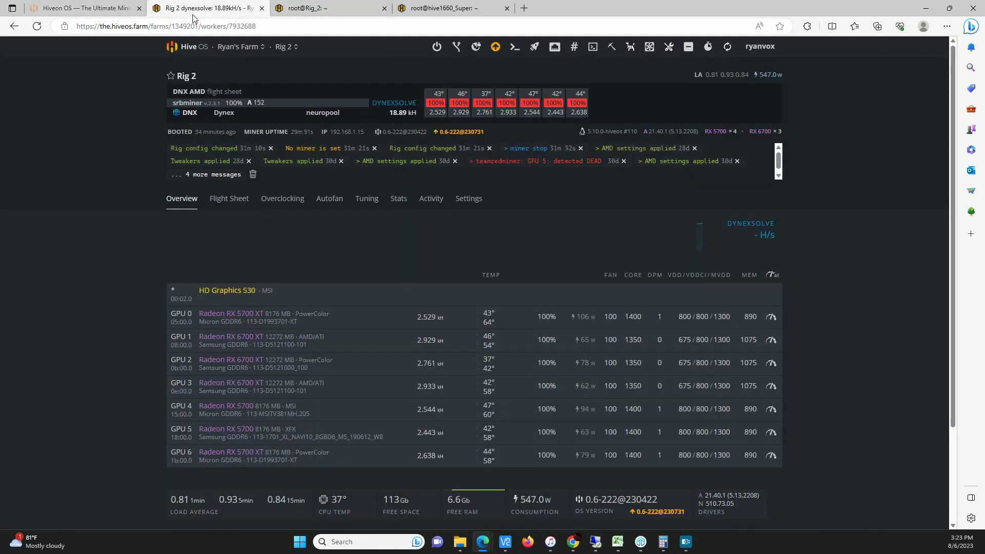
{"action": "left_click", "coordinate": [207, 8]}
{"action": "scroll", "coordinate": [832, 372], "scroll_direction": "down", "scroll_amount": 2}
{"action": "left_click_drag", "start_coordinate": [585, 381], "coordinate": [657, 381]}
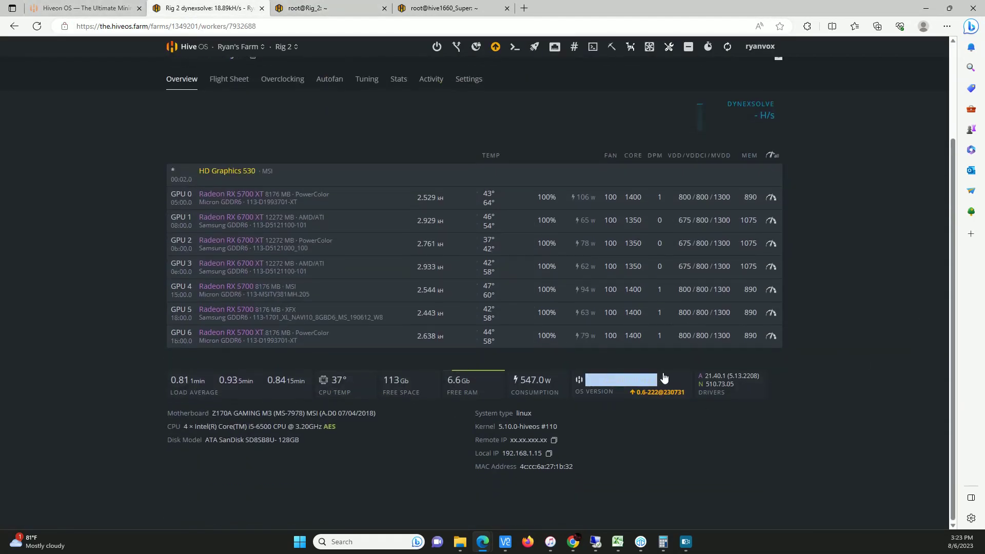
{"action": "left_click", "coordinate": [630, 420]}
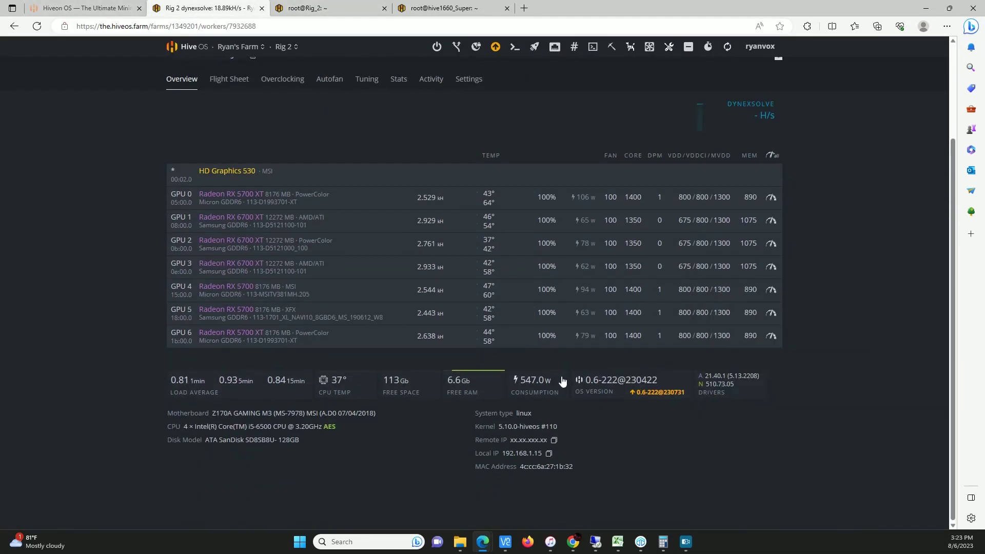